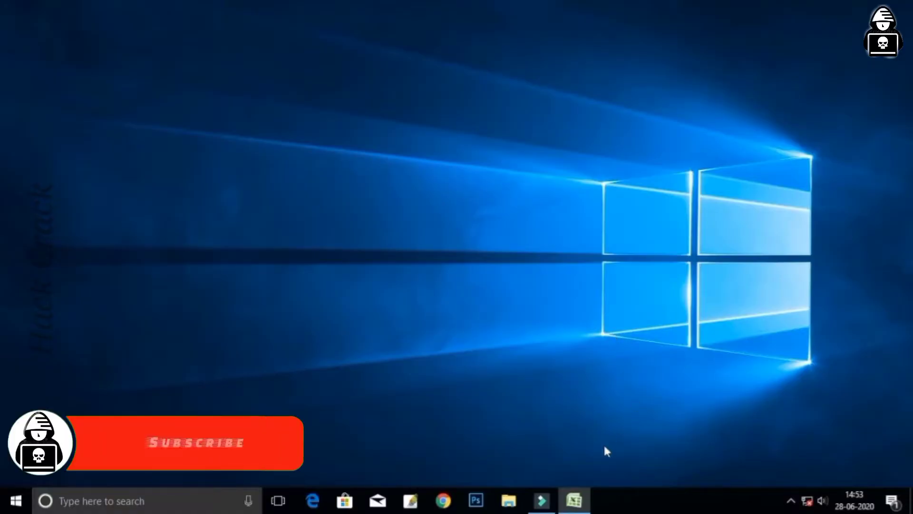
- Bring the Marksheet workbook window to the front from the Windows taskbar
left_click(581, 508)
left_click(369, 316)
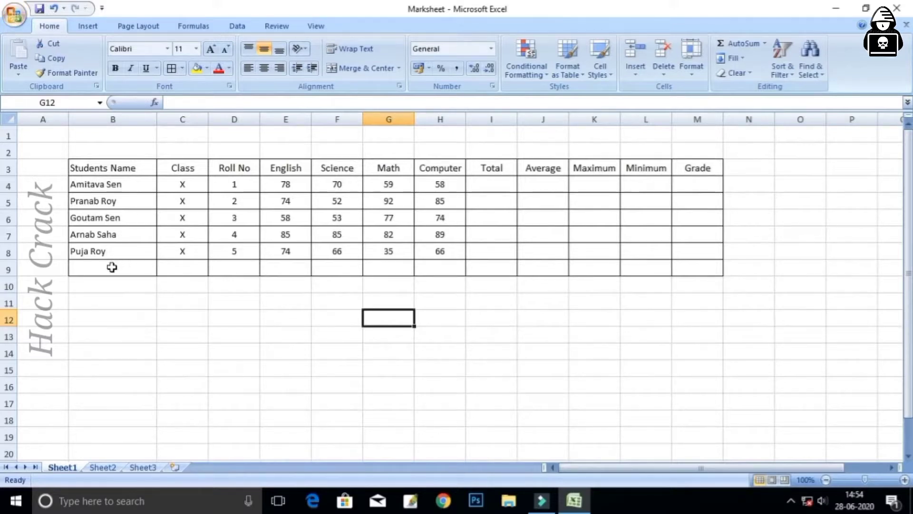
- In row 9, enter the new student's name, class X and roll number 6
left_click(115, 266)
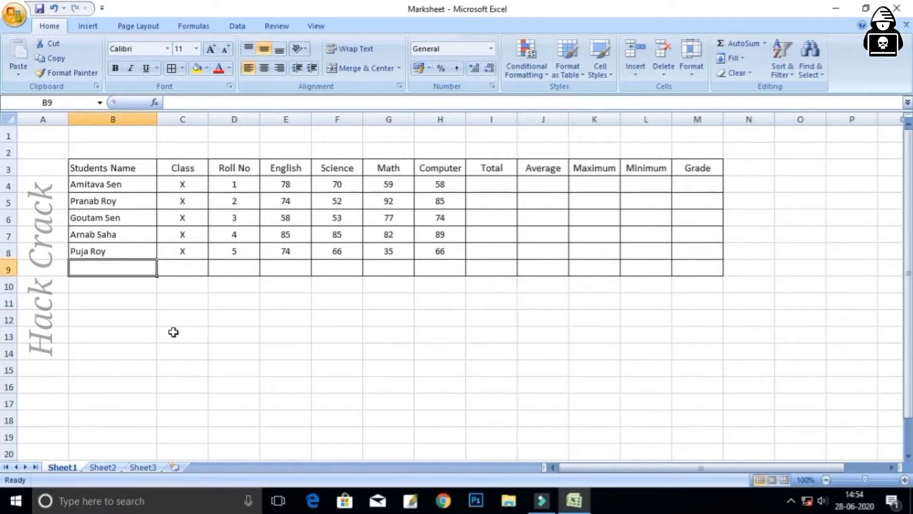
type("Suman R")
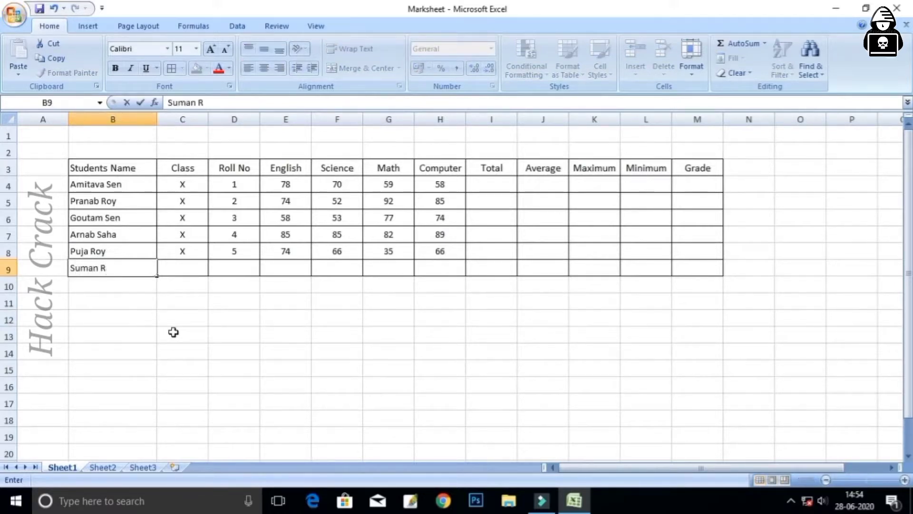
type("oy")
key("Tab")
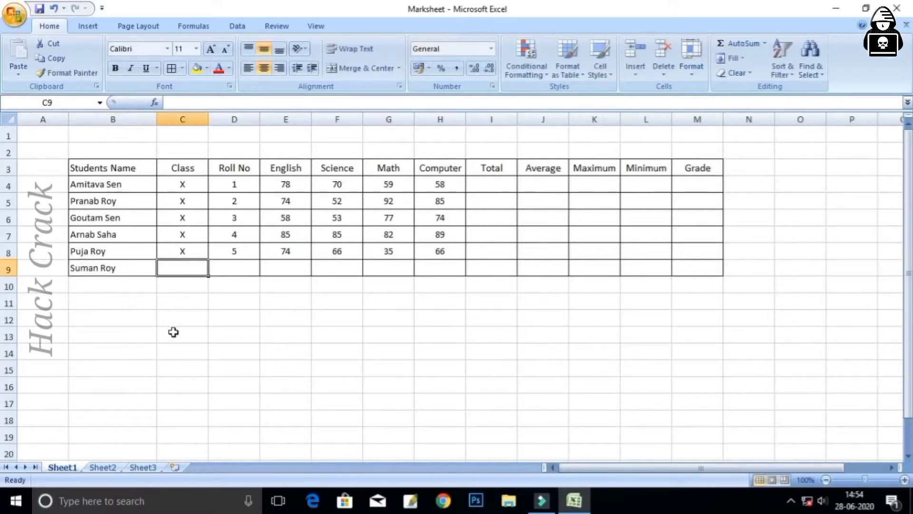
type("X")
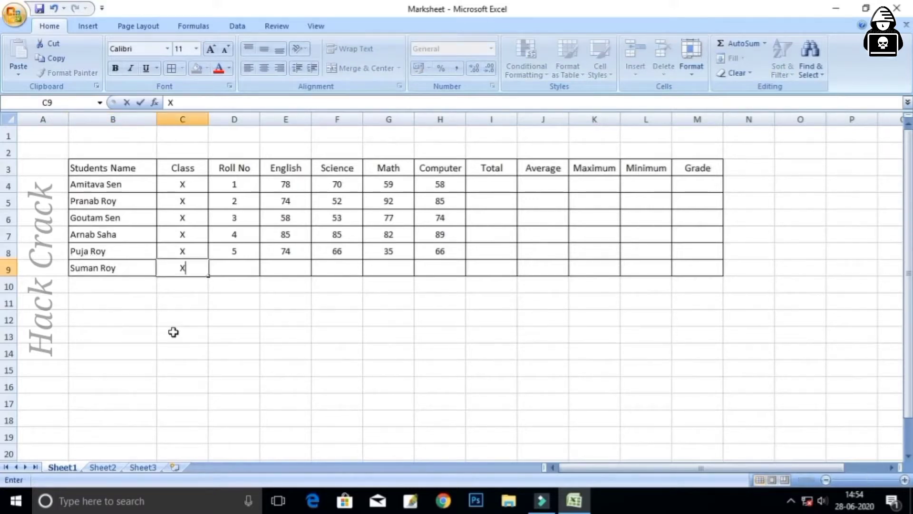
key("Tab")
type("6")
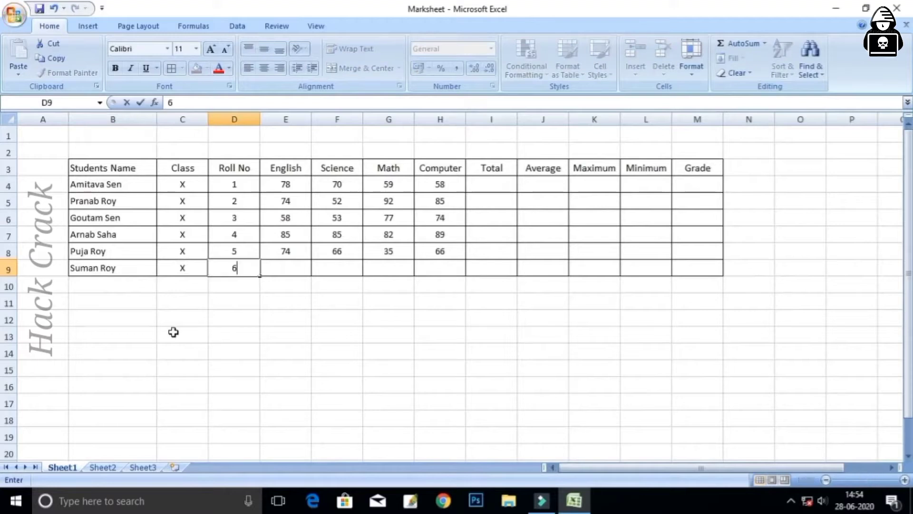
key("Tab")
- Enter the new student's marks 52, 63, 82 and 79 in the four subject columns
type("52")
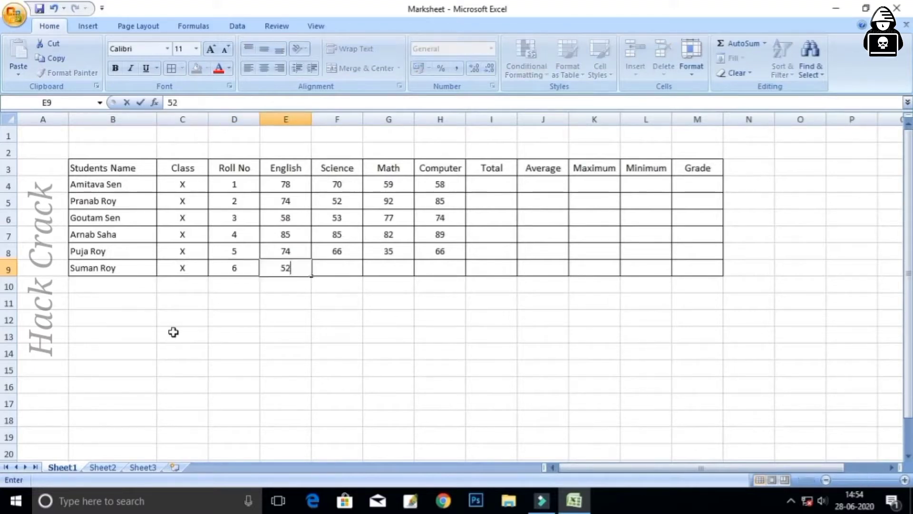
key("Tab")
type("63")
key("Tab")
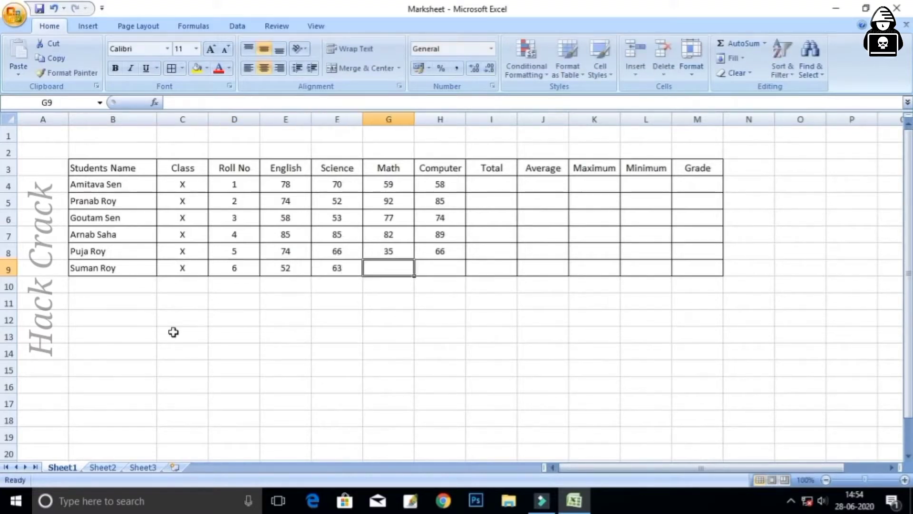
type("82")
key("Tab")
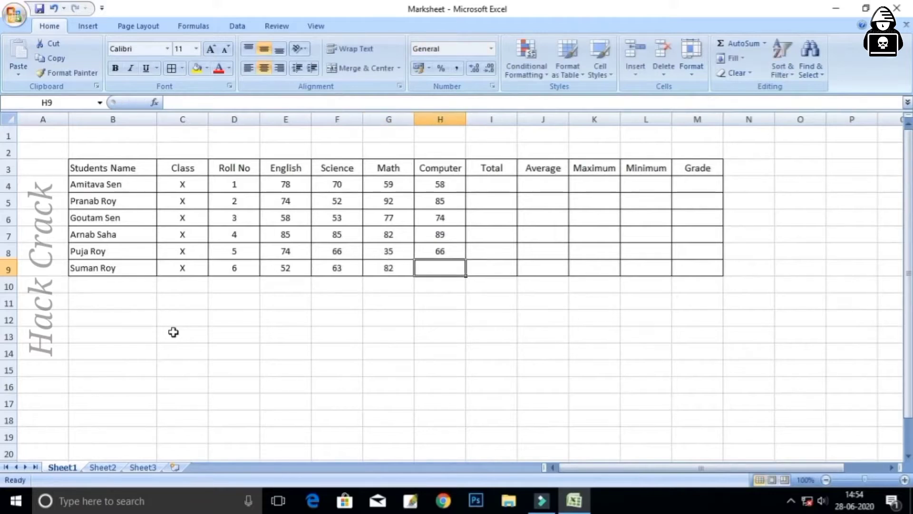
type("79")
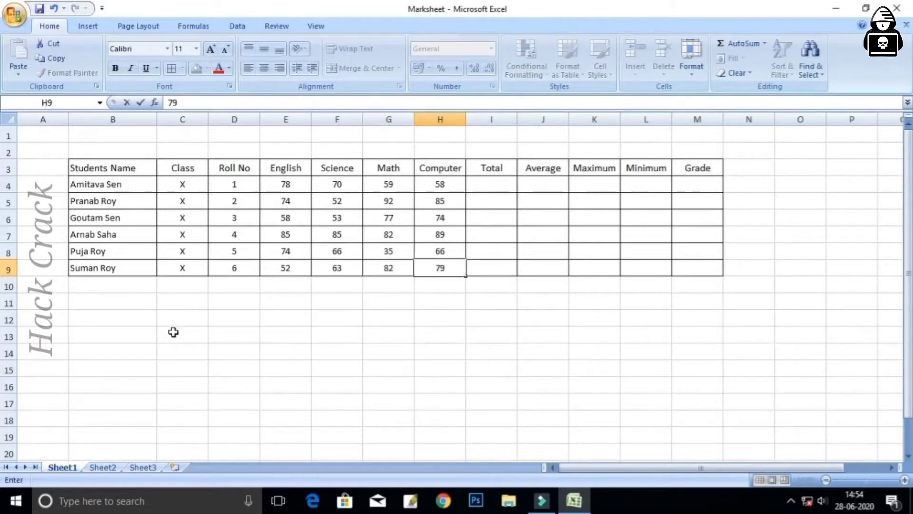
key("Tab")
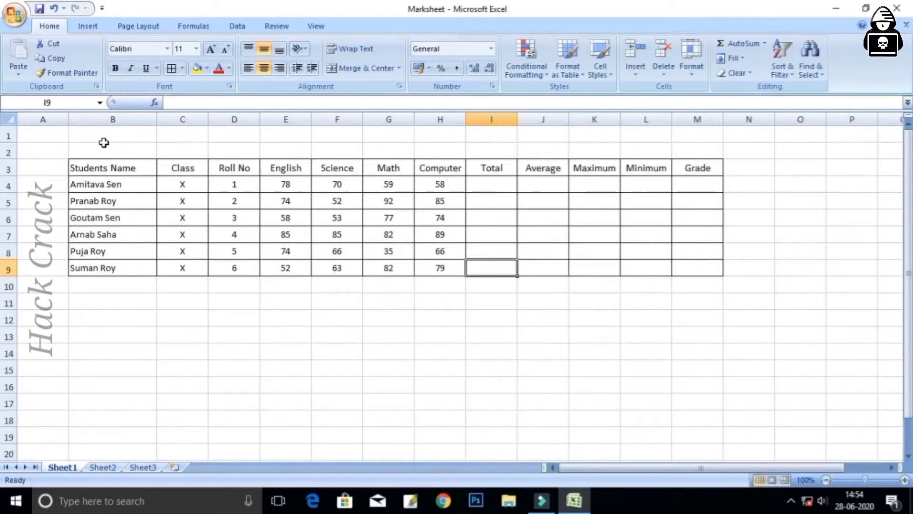
- Merge and centre B1:M2 and enter the title MARKSHEET there
left_click_drag(104, 138, 686, 152)
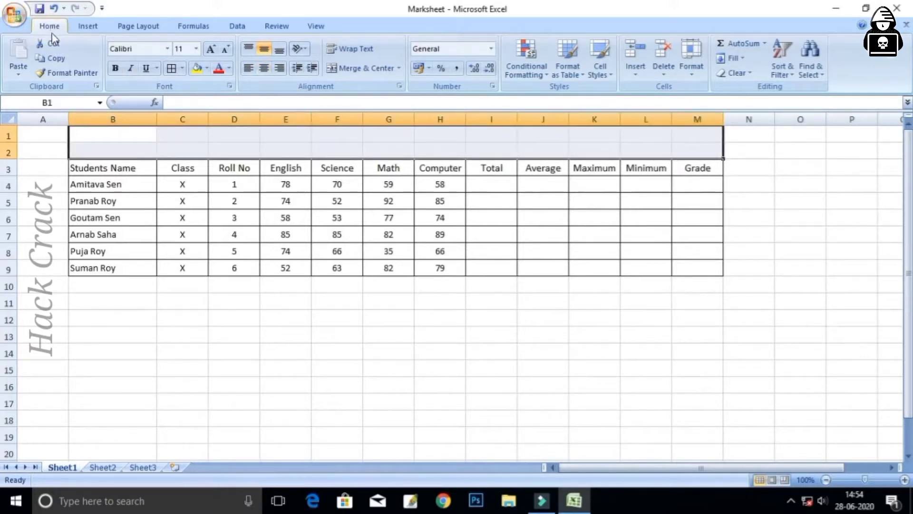
left_click(370, 76)
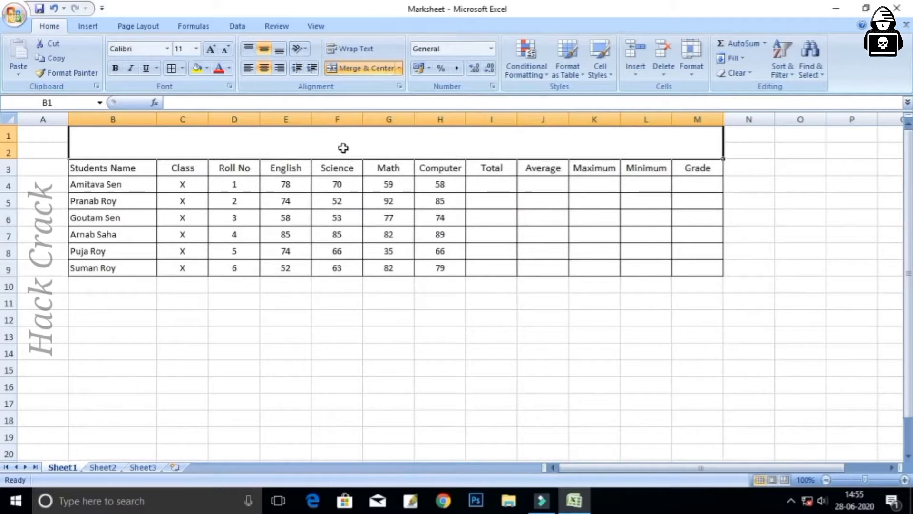
type("MAR")
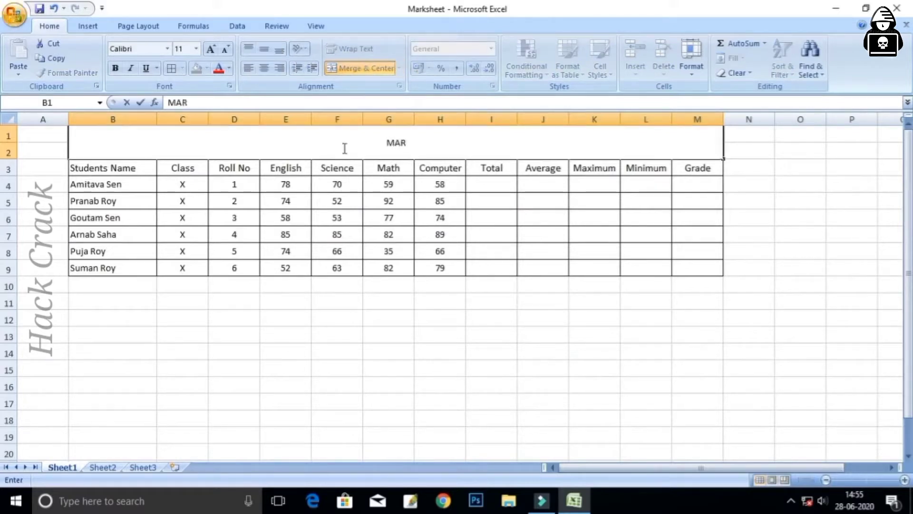
type("KSHEET")
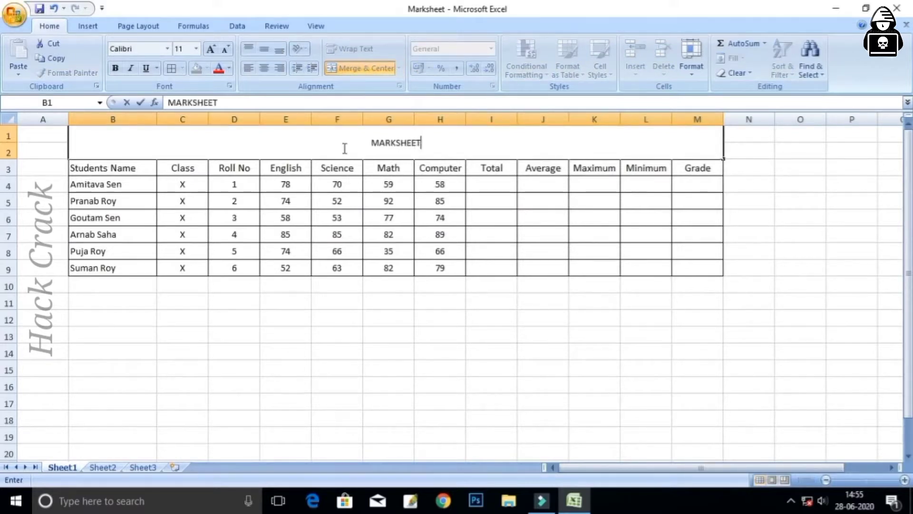
left_click(421, 244)
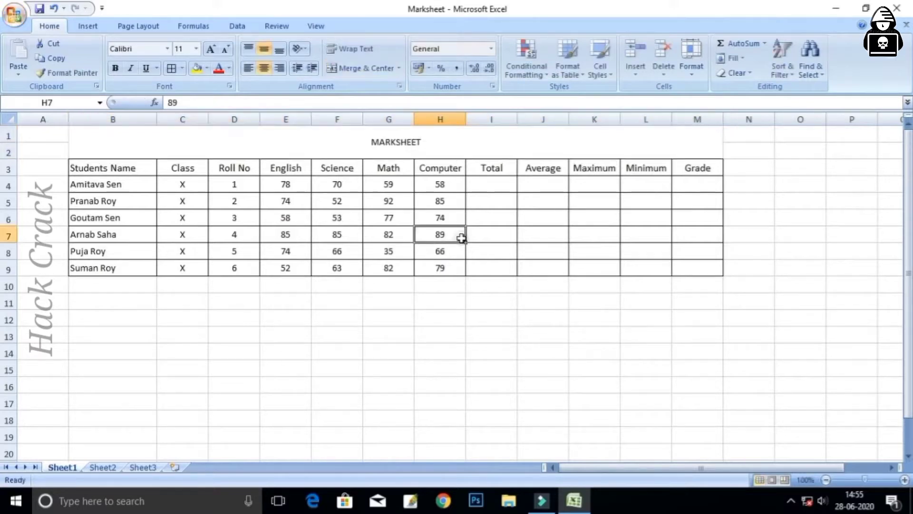
left_click(333, 151)
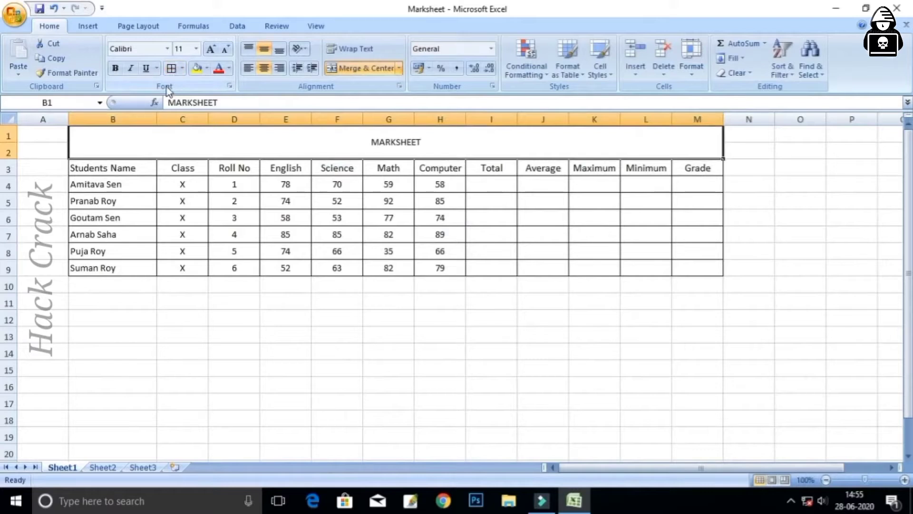
- Give the MARKSHEET title all borders, font size 22 and an underline
left_click(182, 69)
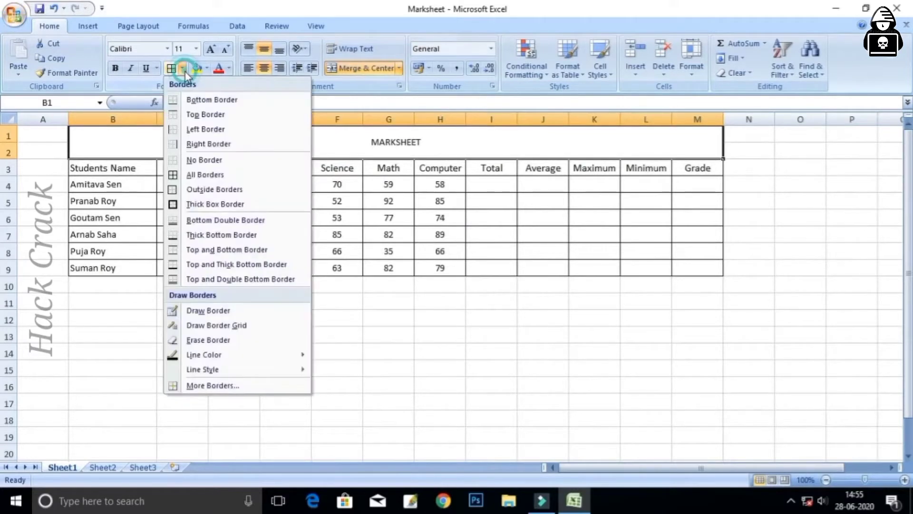
left_click(190, 177)
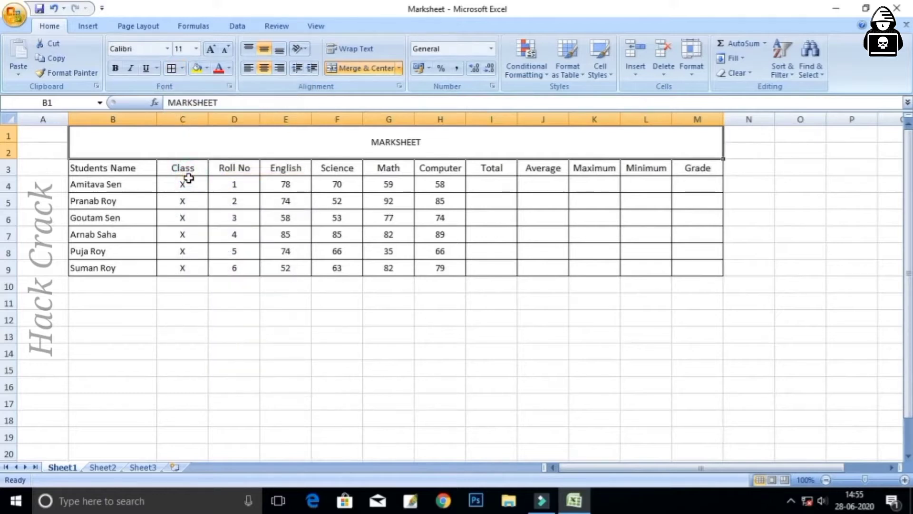
left_click(211, 50)
left_click(210, 51)
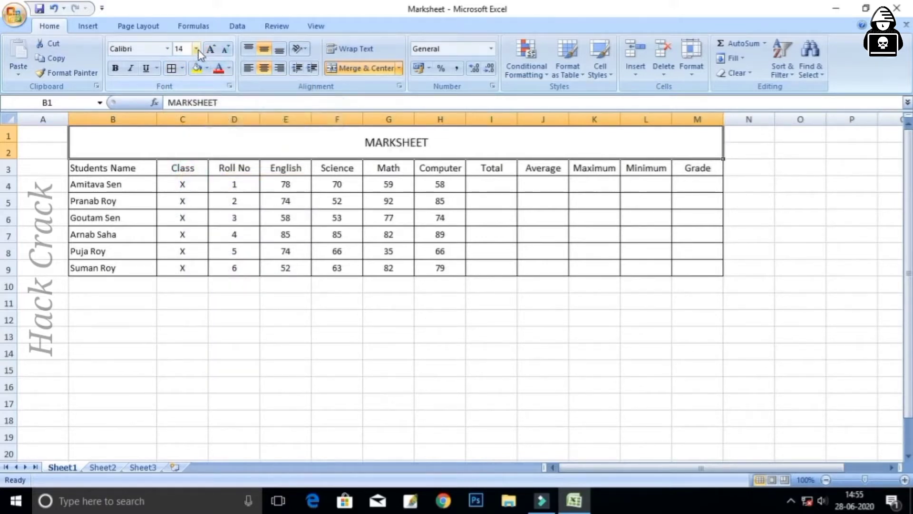
left_click(196, 48)
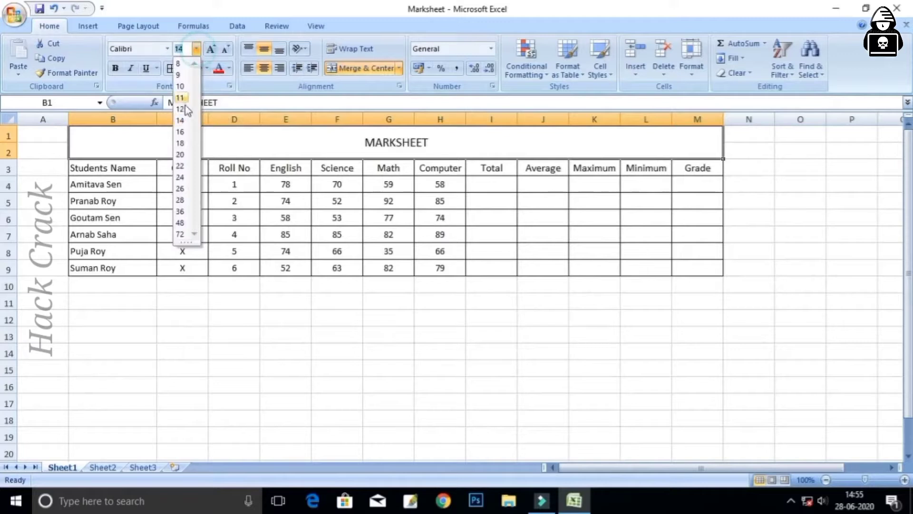
left_click(180, 165)
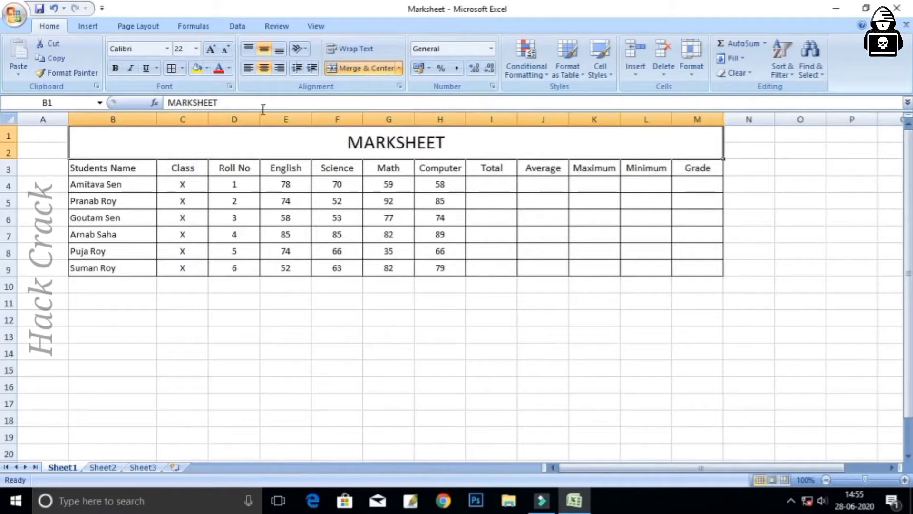
left_click(147, 68)
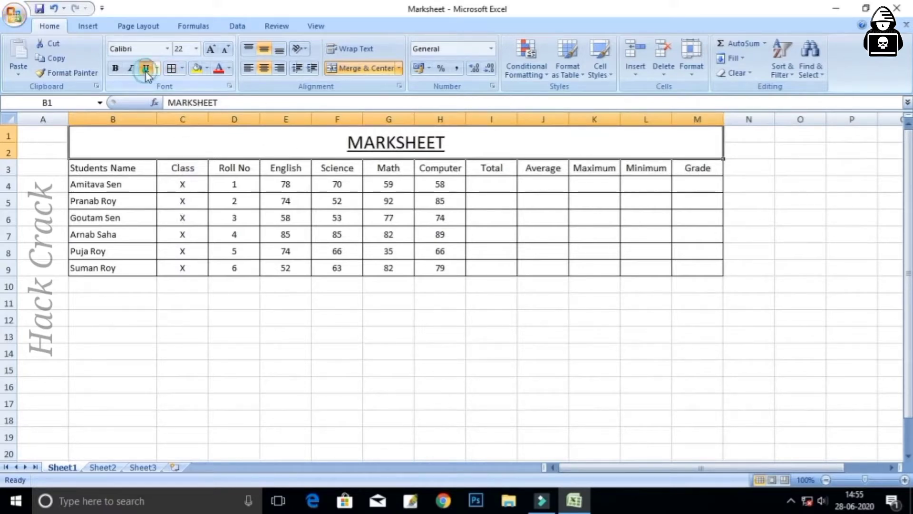
left_click(520, 316)
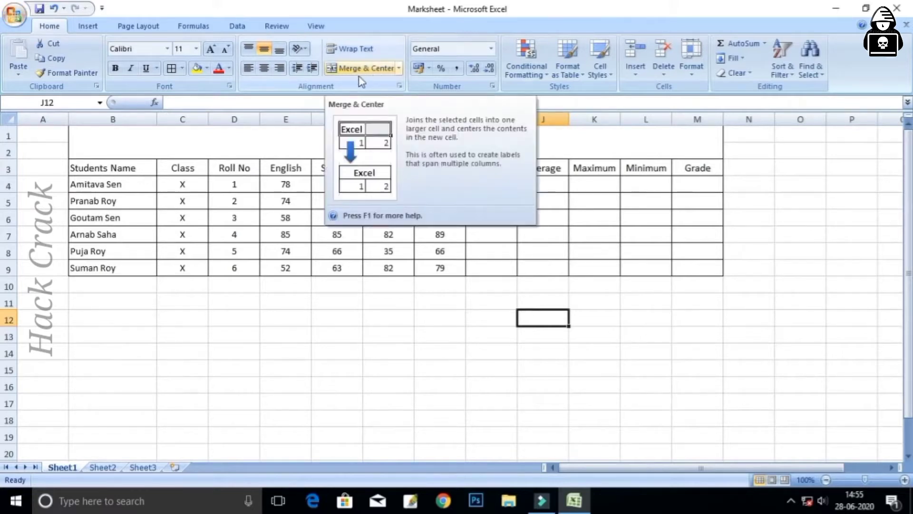
left_click(489, 189)
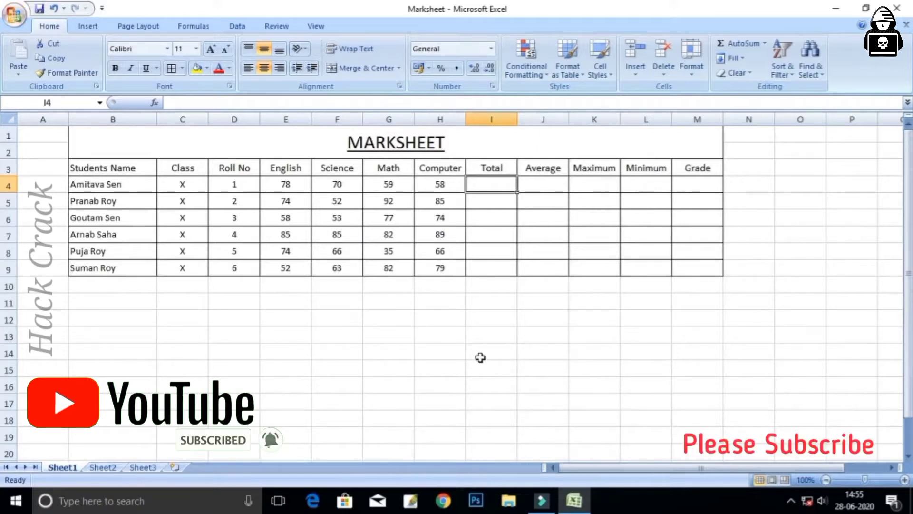
- Enter =SUM(E4:H4) in I4 and fill it to I9, giving totals 265, 303, 262, 341, 241, 276
type("=")
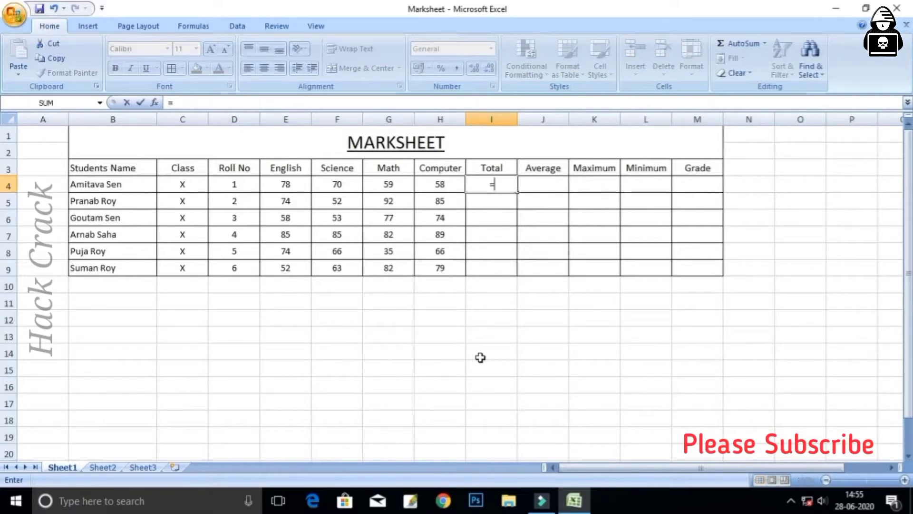
type("SUM")
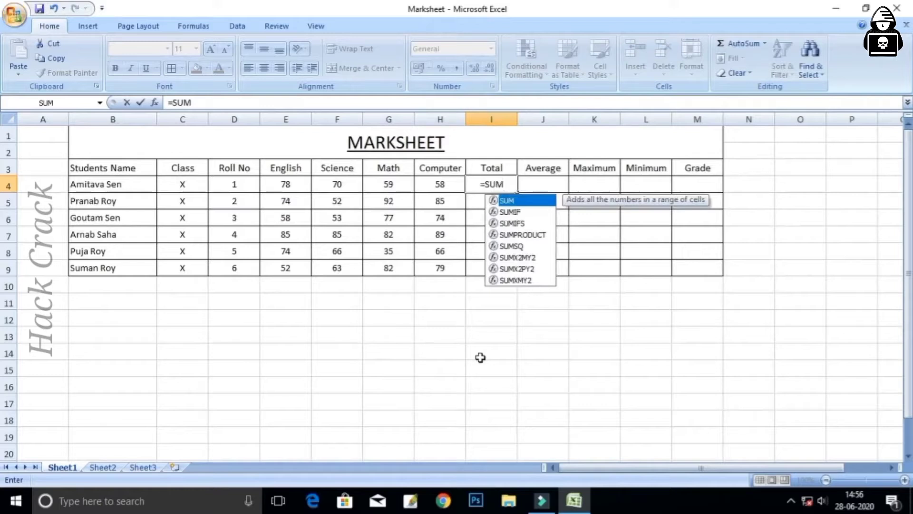
type("(")
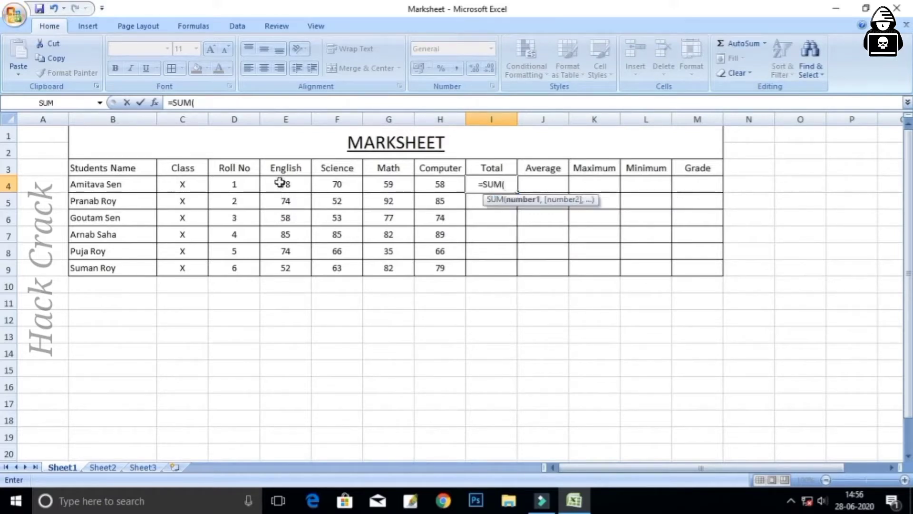
left_click_drag(286, 184, 440, 188)
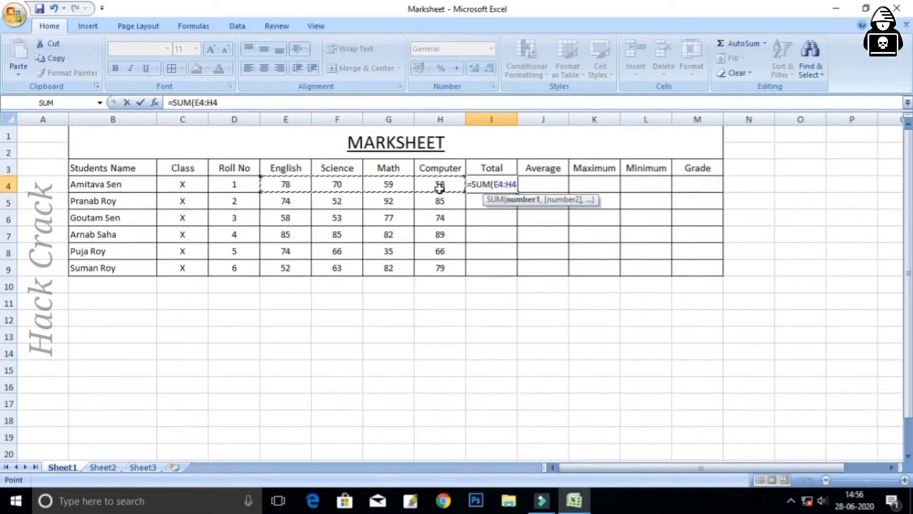
type(")")
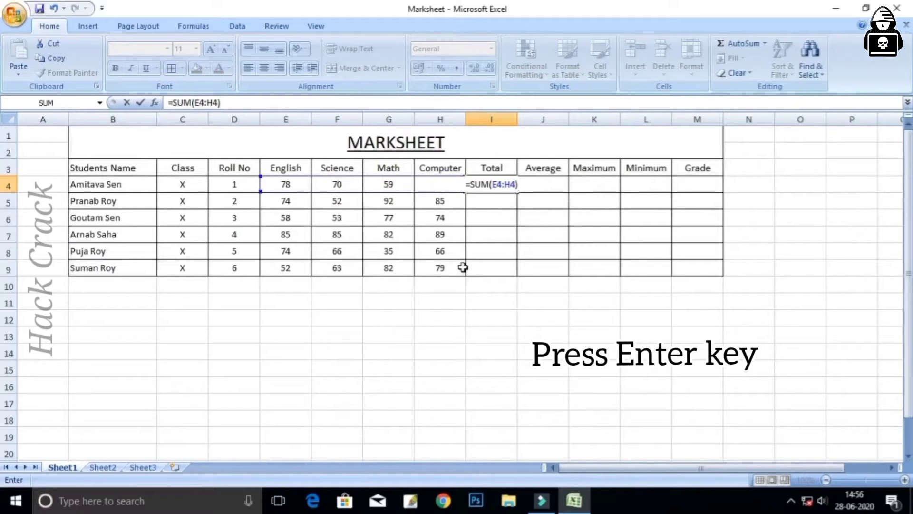
key("Return")
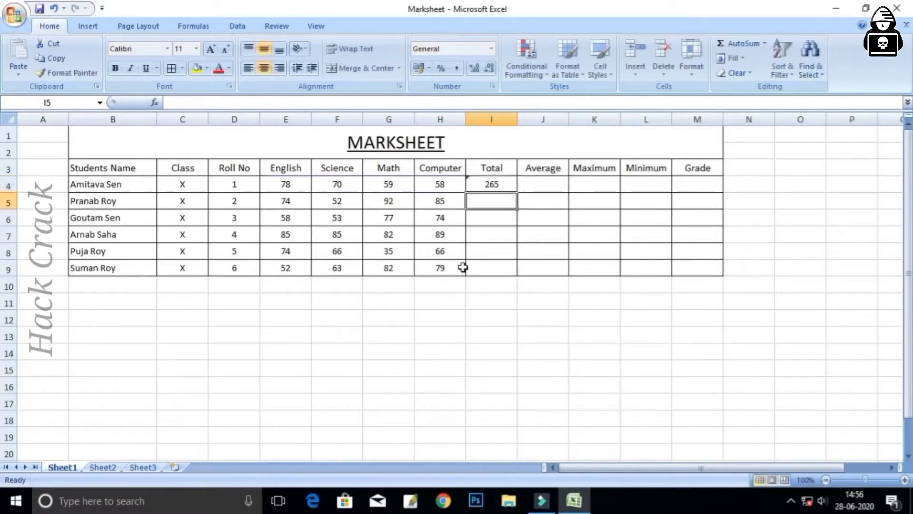
left_click(479, 185)
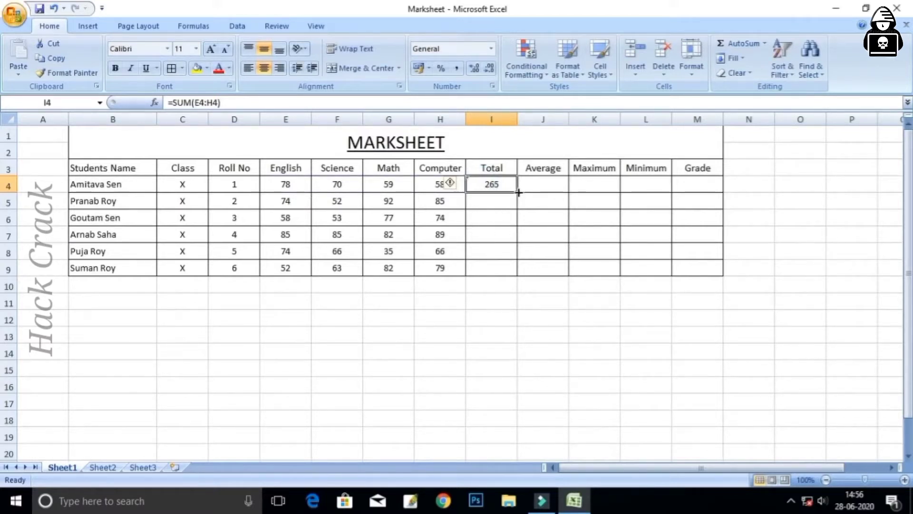
left_click_drag(520, 192, 515, 276)
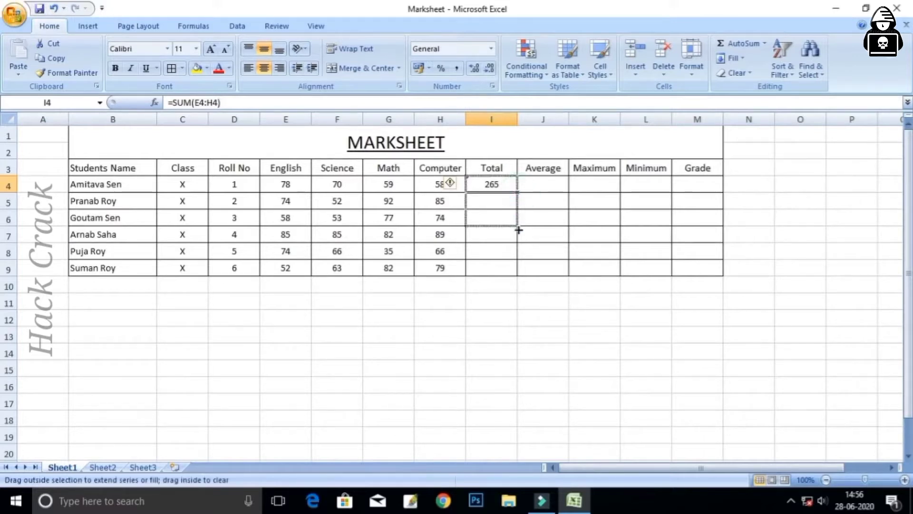
left_click(537, 186)
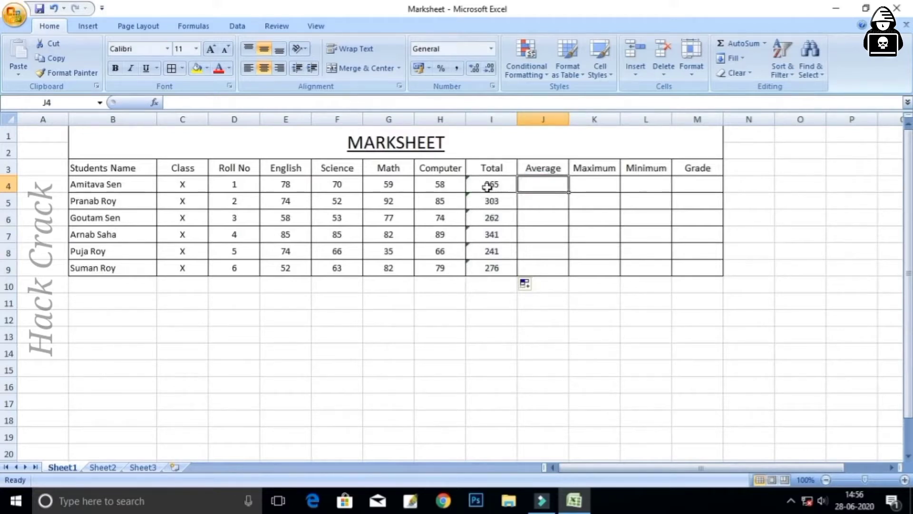
left_click(508, 186)
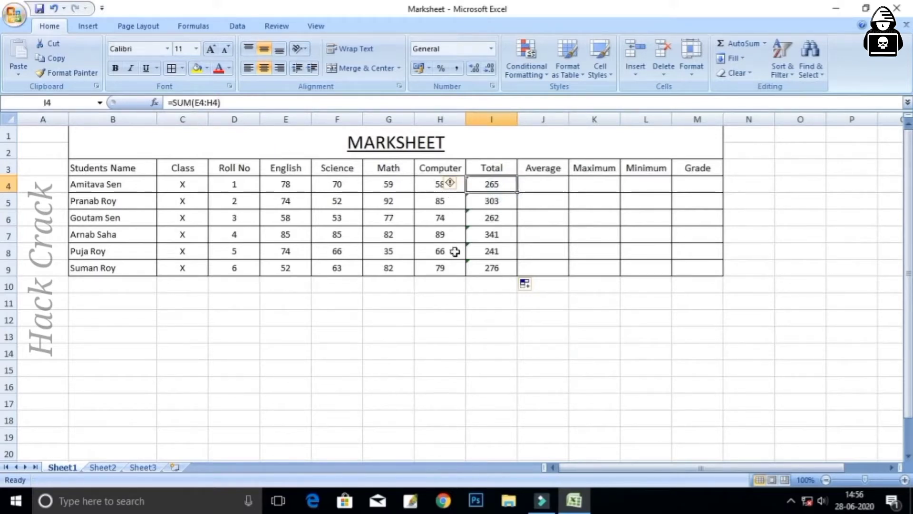
- Enter =AVERAGE(E4:H4) in J4 and fill it to J9, giving 66.25 down to 69
left_click(535, 186)
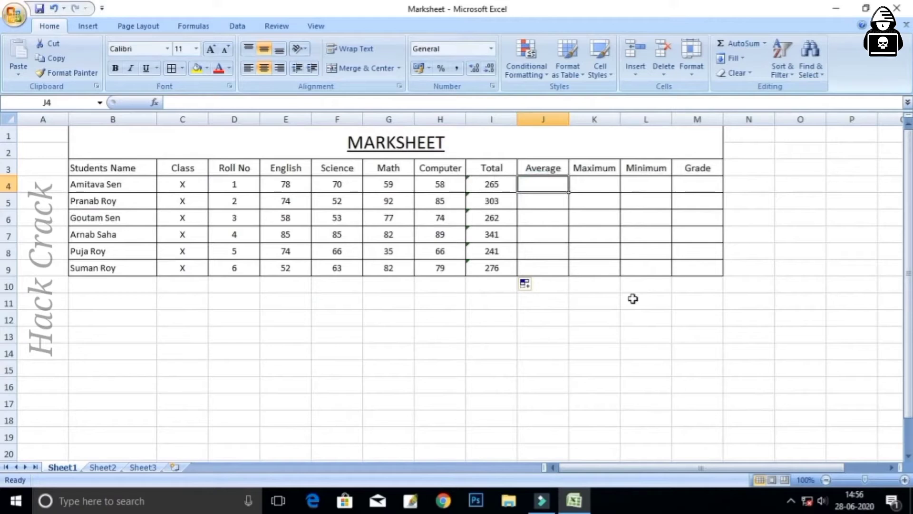
type("=")
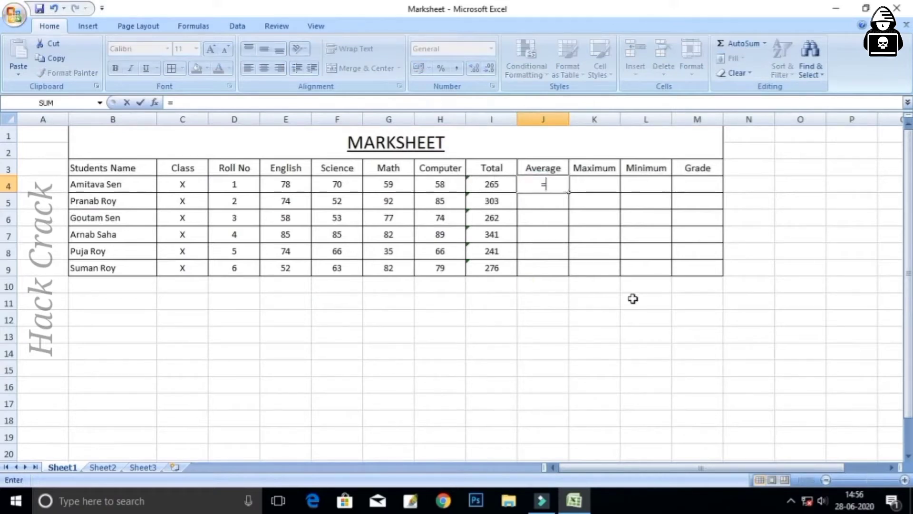
type("AVE")
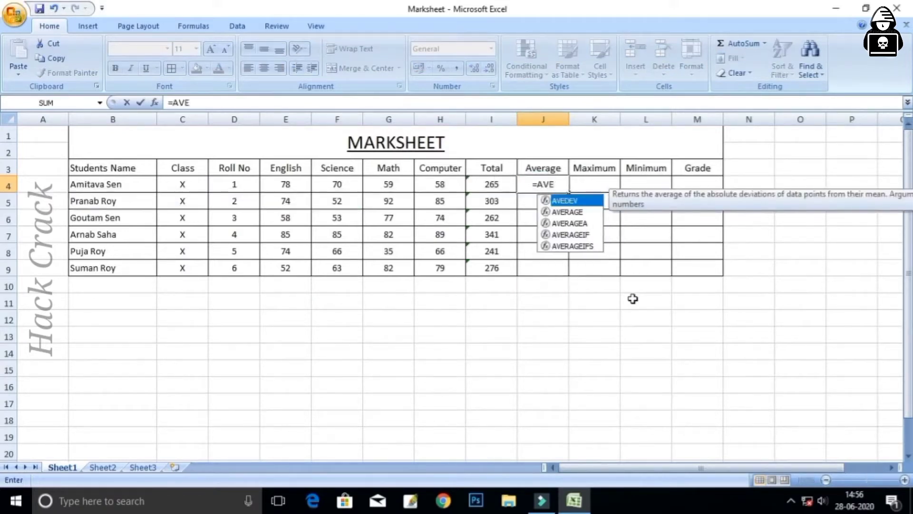
type("RAGE")
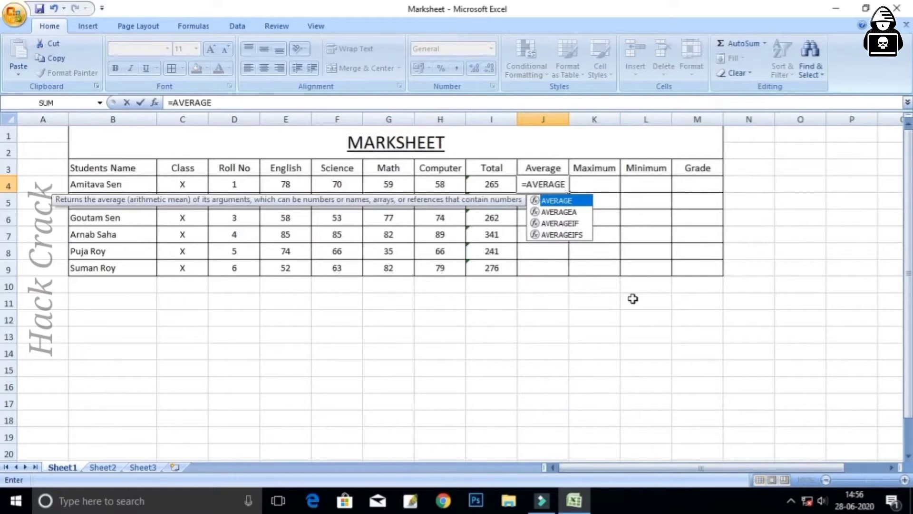
type("(")
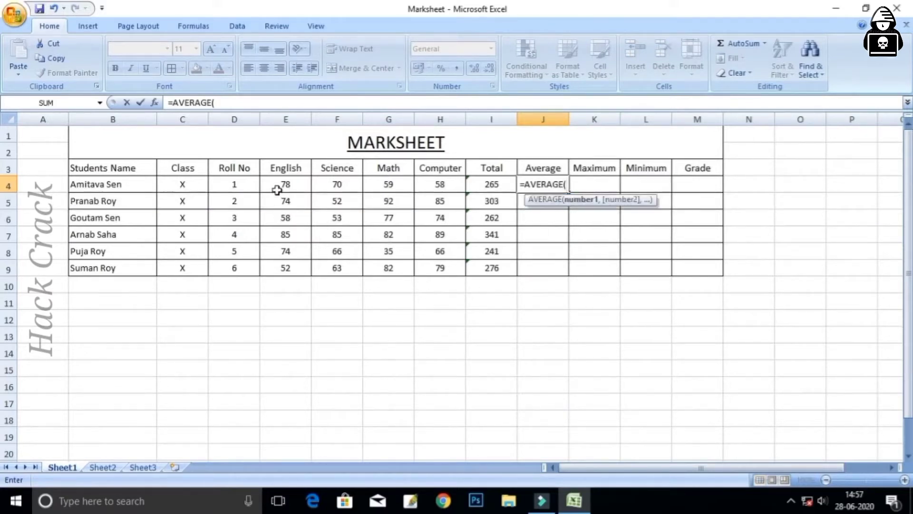
left_click_drag(282, 186, 428, 185)
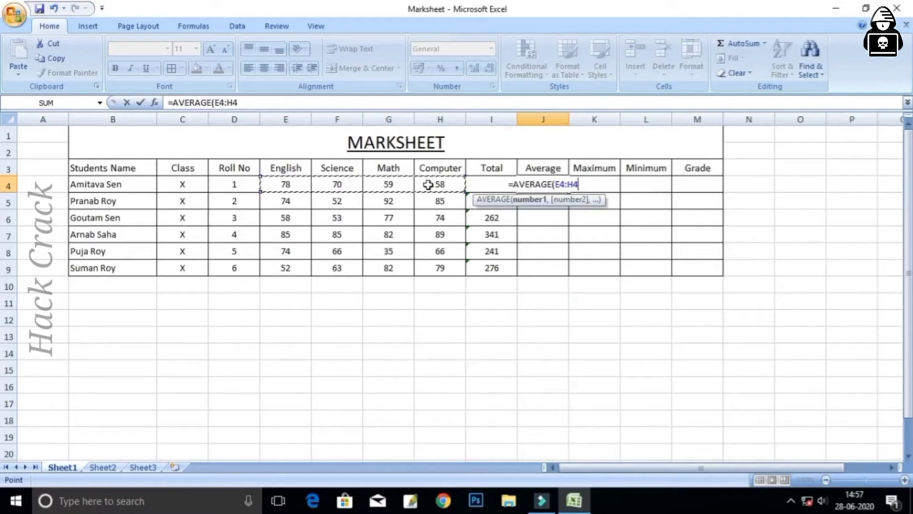
type(")")
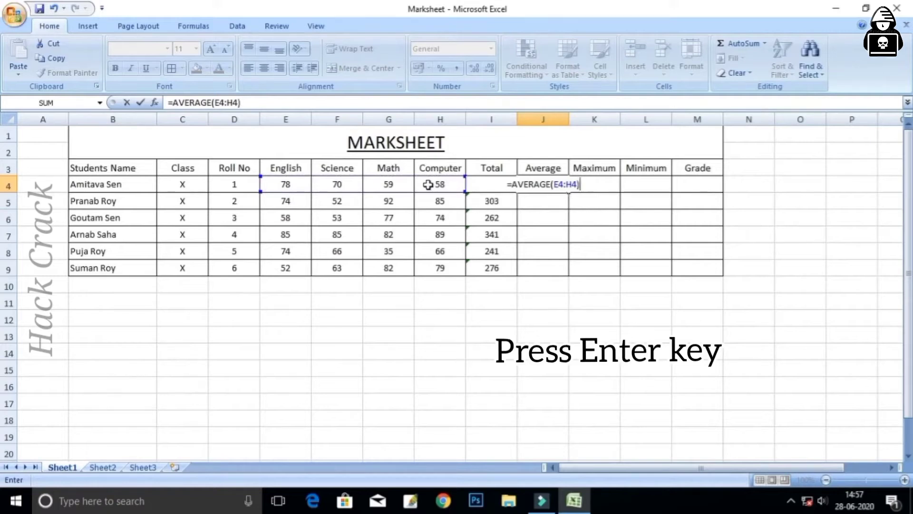
key("Return")
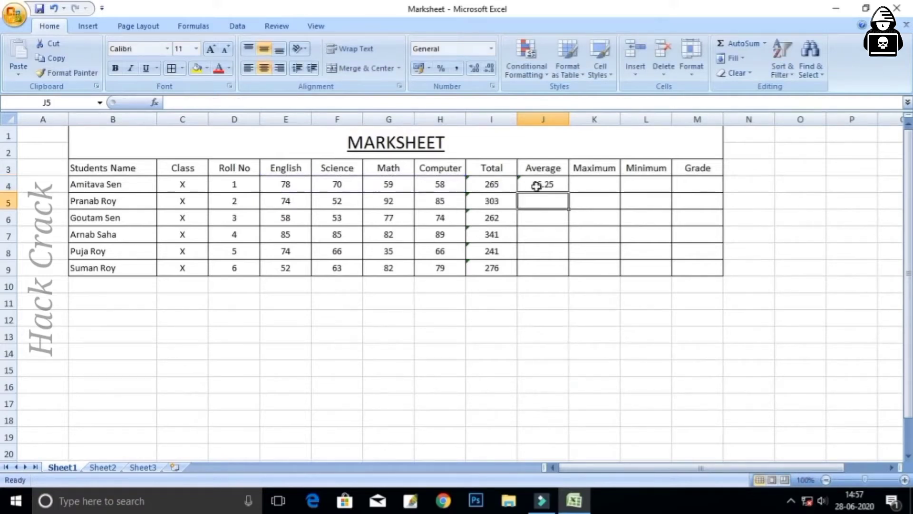
left_click(536, 186)
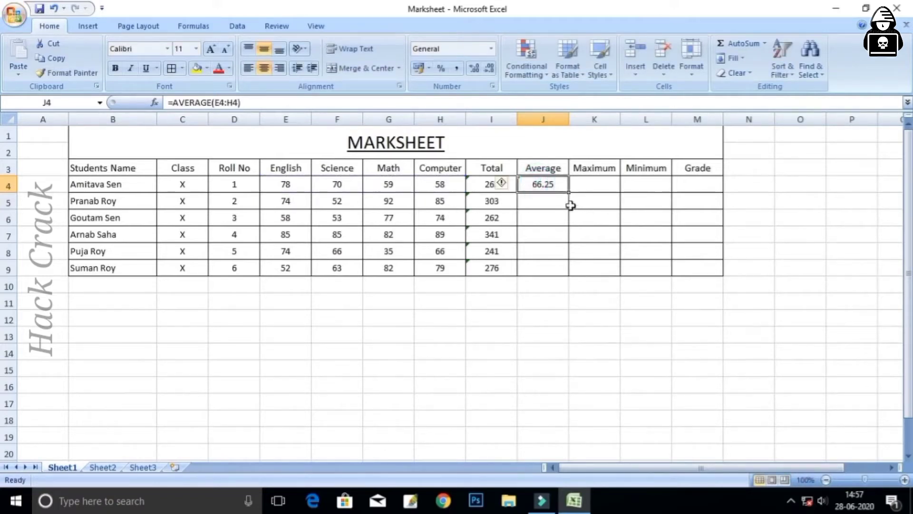
left_click_drag(569, 193, 560, 270)
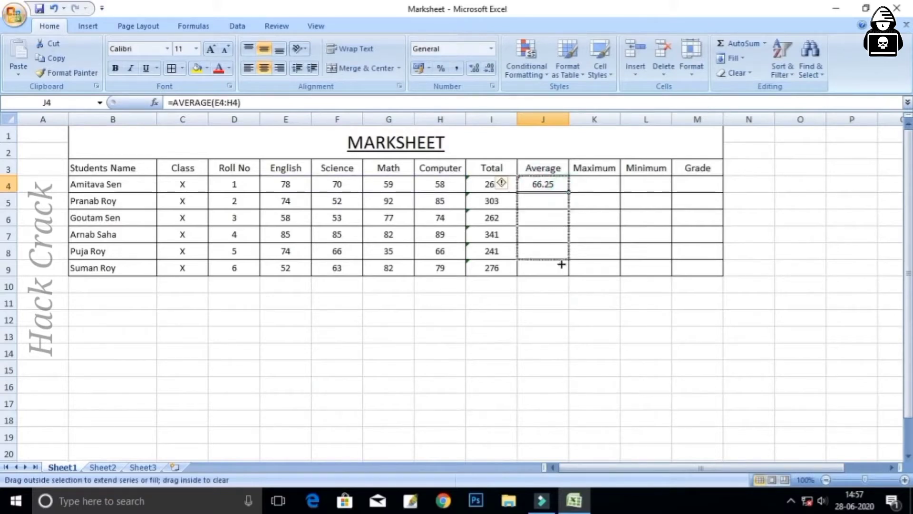
left_click(551, 285)
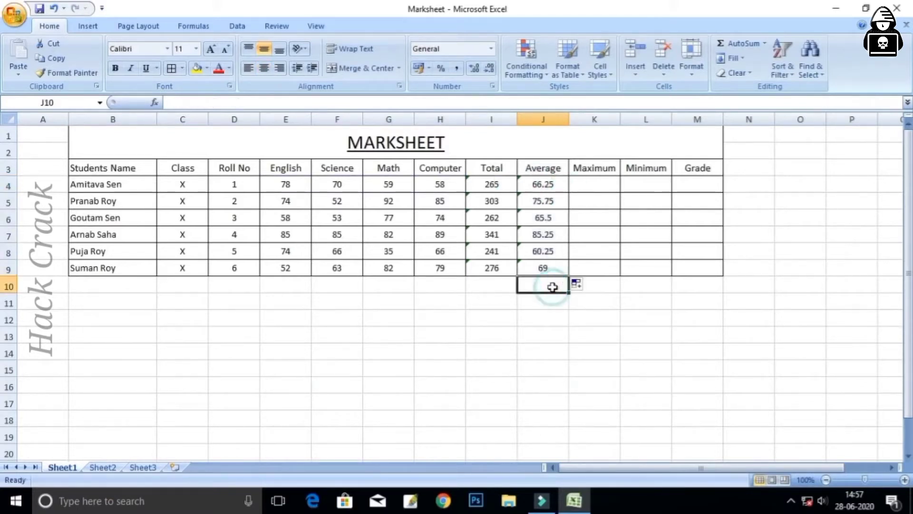
left_click(602, 328)
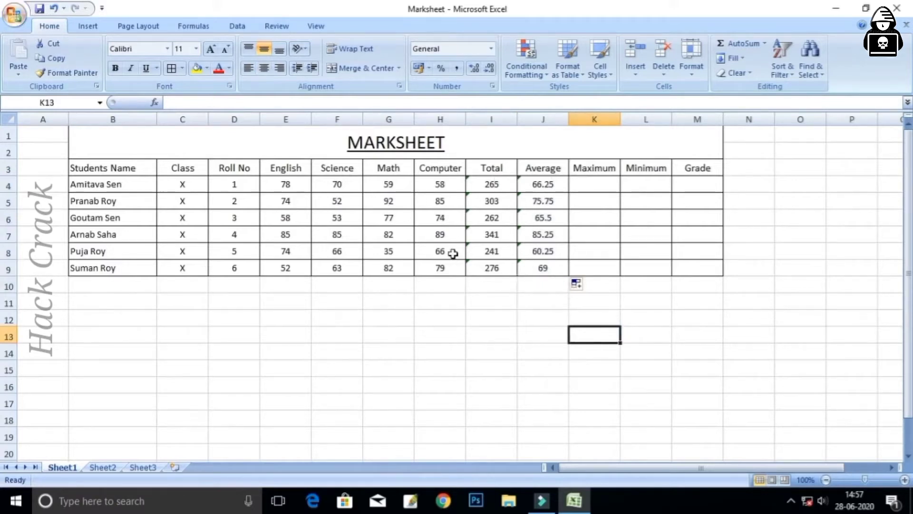
- Review the I4 and J4 formulas and preview statistics for row 4's subject marks
left_click(508, 185)
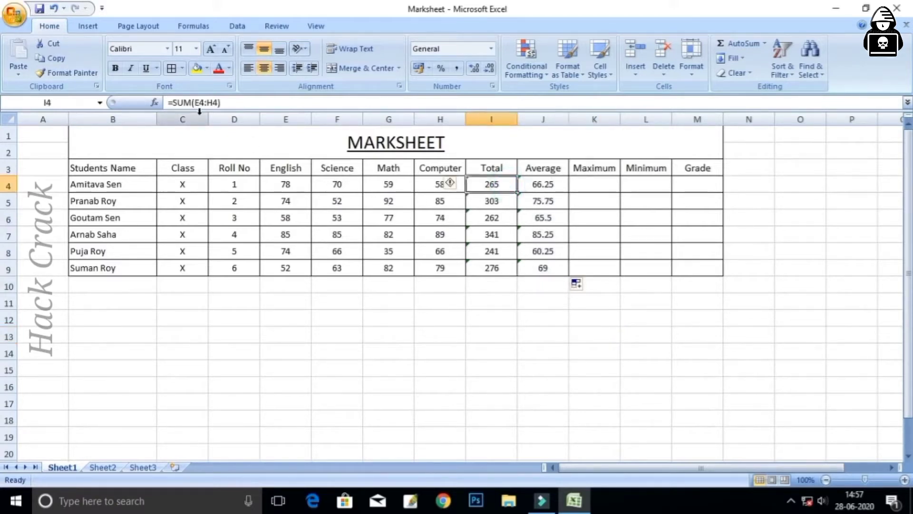
left_click(543, 193)
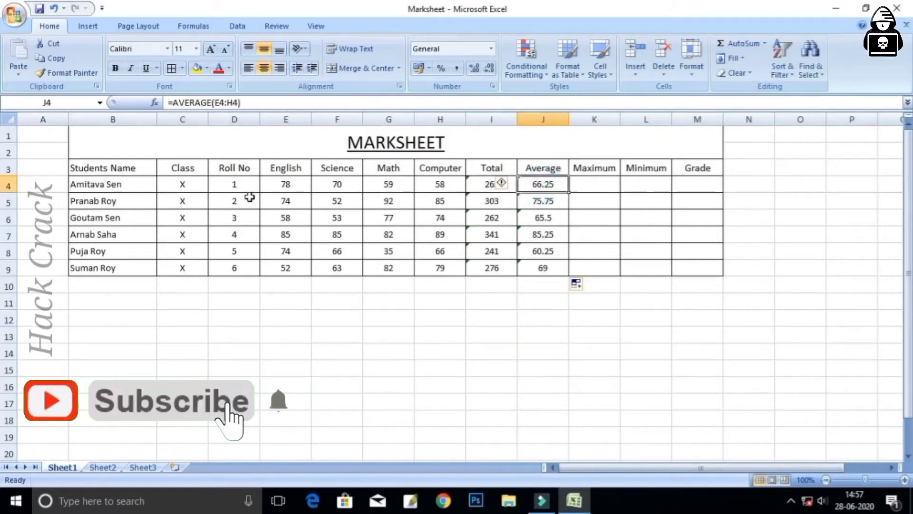
left_click(602, 180)
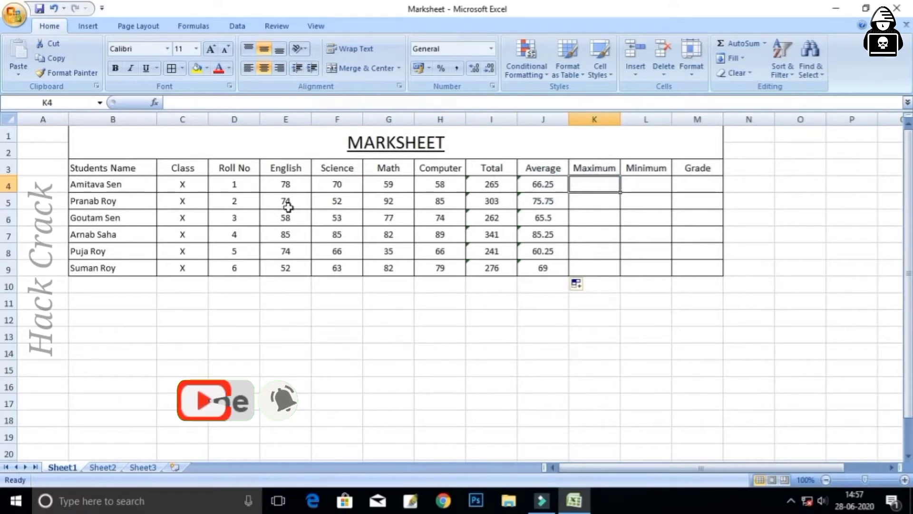
left_click_drag(283, 184, 434, 185)
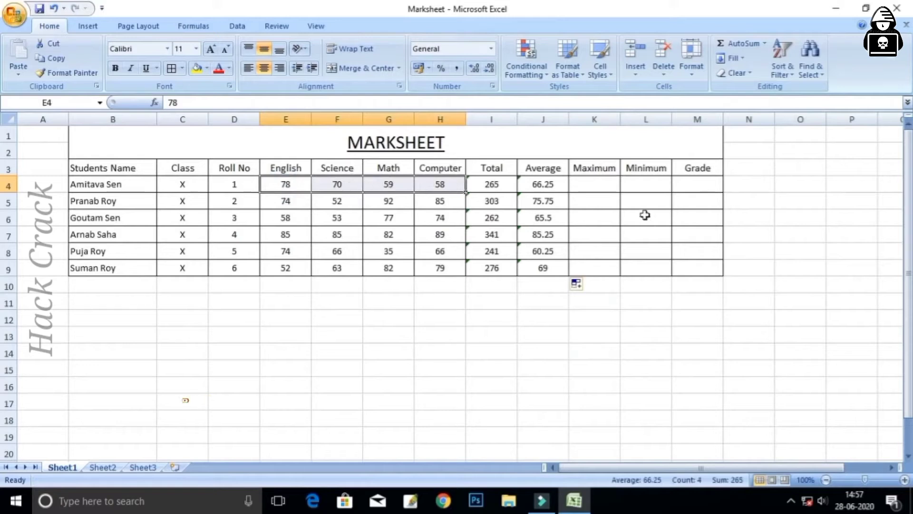
- Enter =MAX(E4:H4) in K4 and fill it to K9, giving 78, 92, 77, 89, 74, 82
left_click(603, 185)
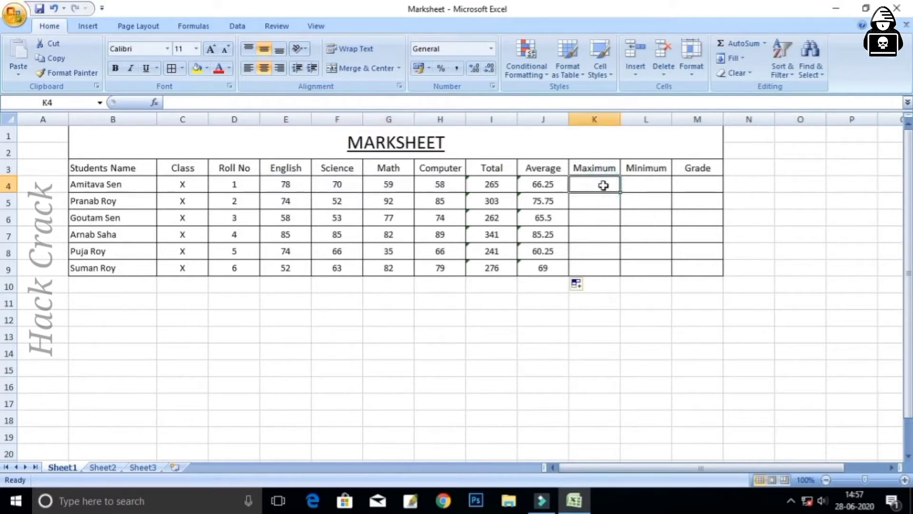
type("=")
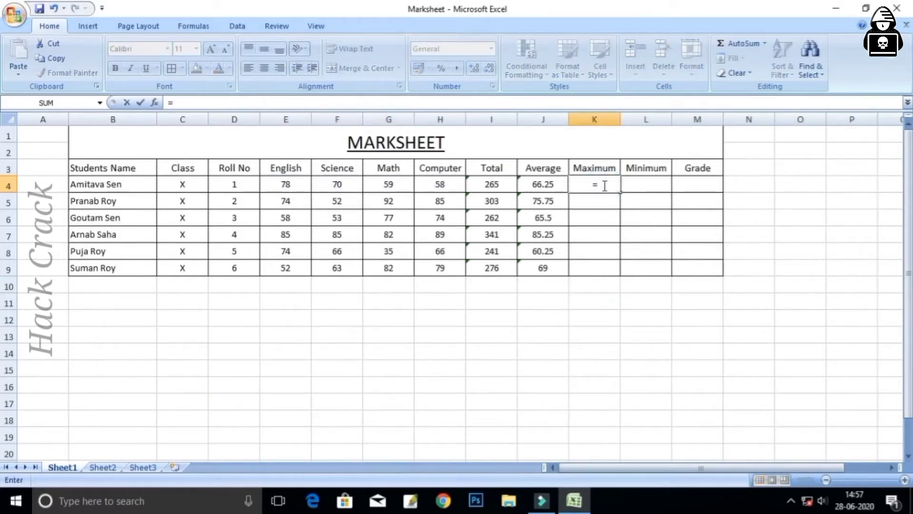
type("MAX")
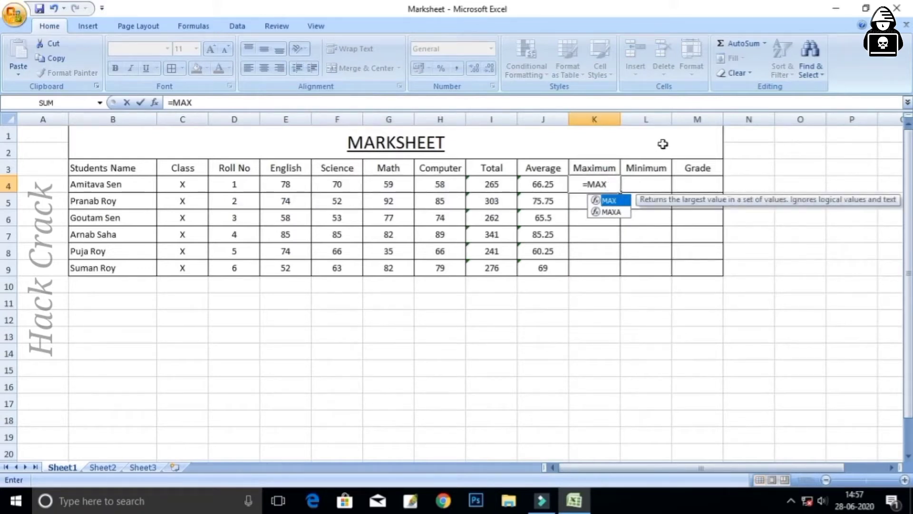
type("(")
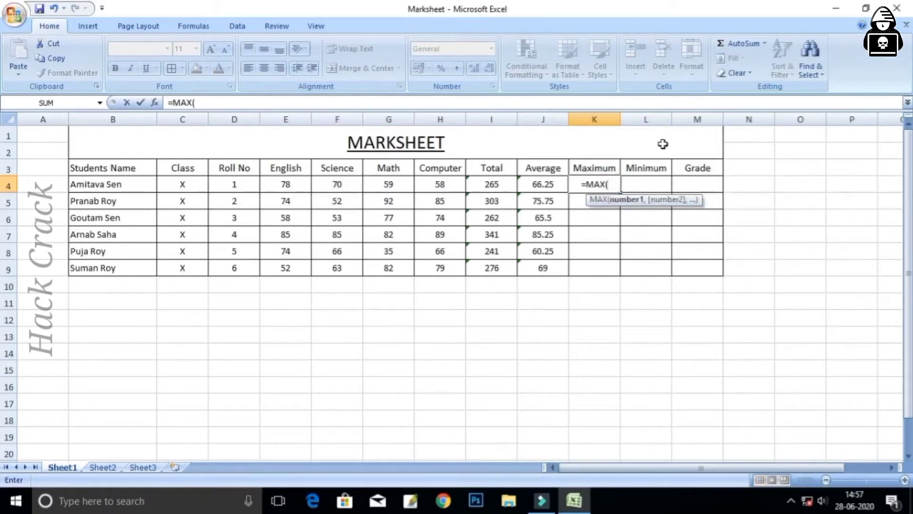
left_click_drag(288, 183, 428, 186)
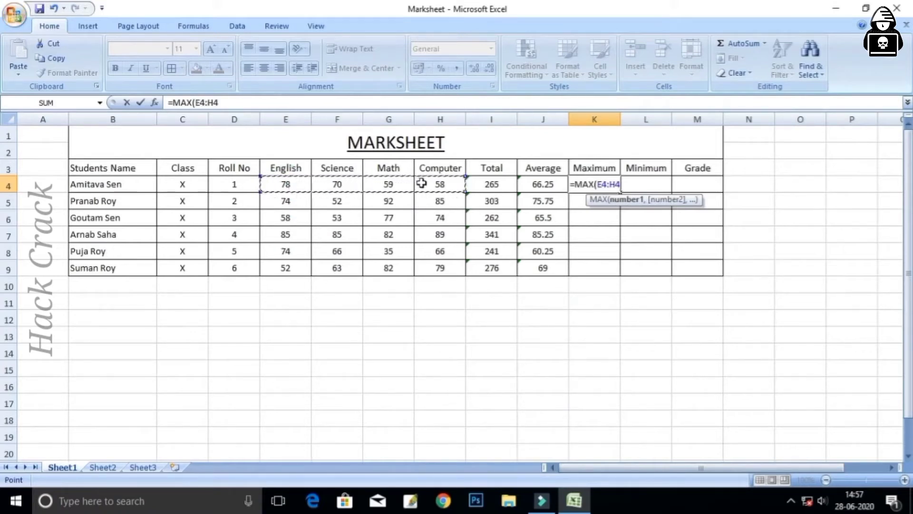
type(")")
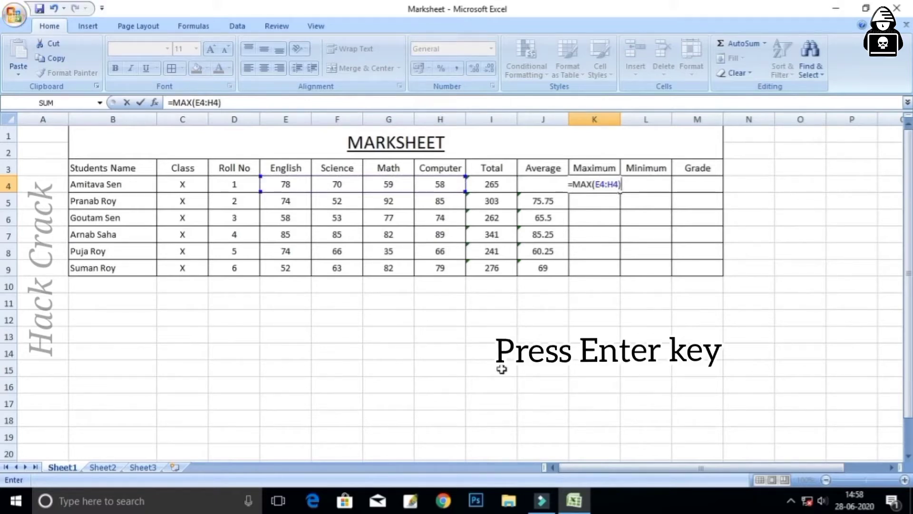
key("Return")
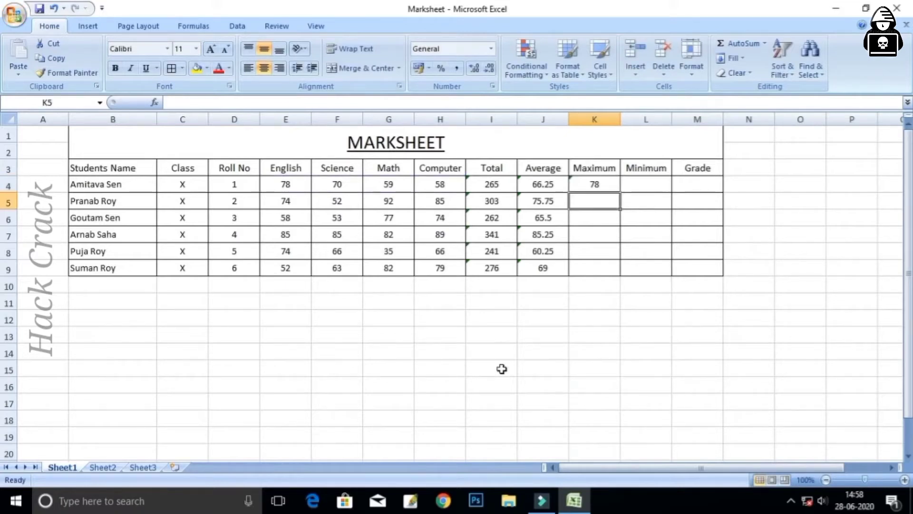
left_click(291, 184)
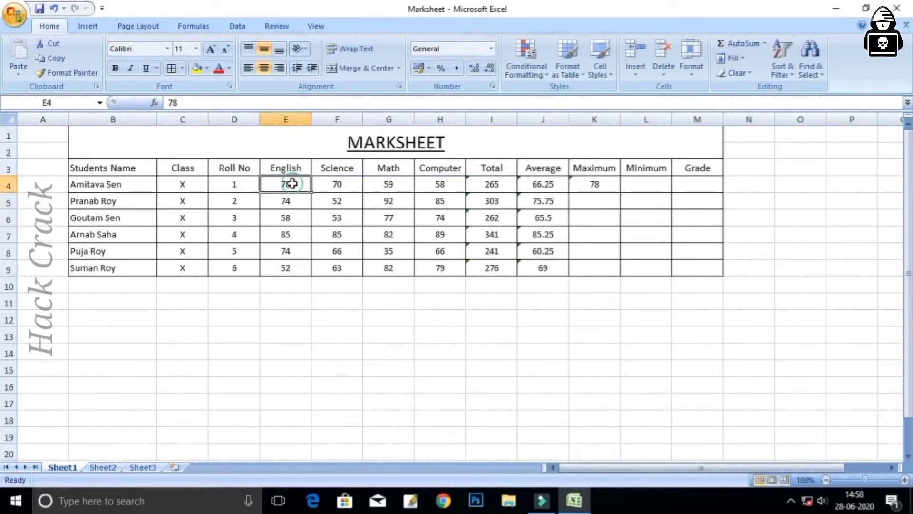
left_click(608, 182)
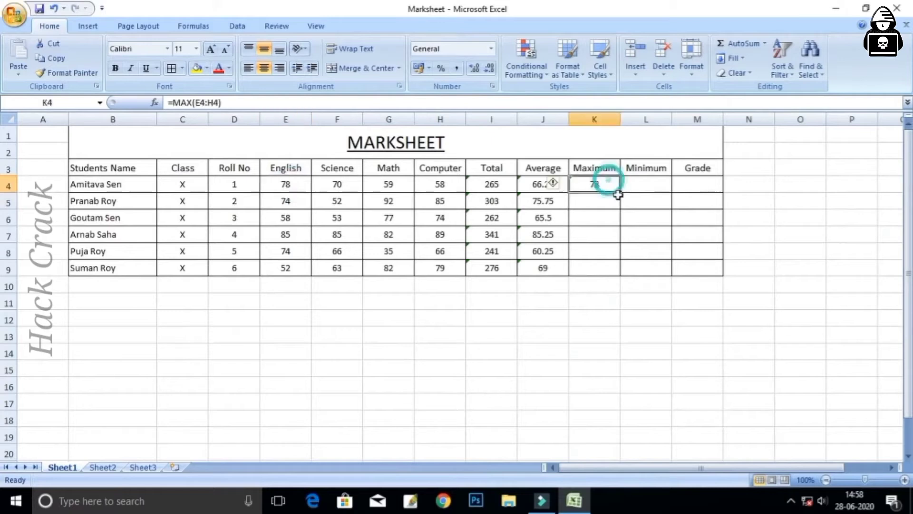
left_click_drag(618, 194, 610, 270)
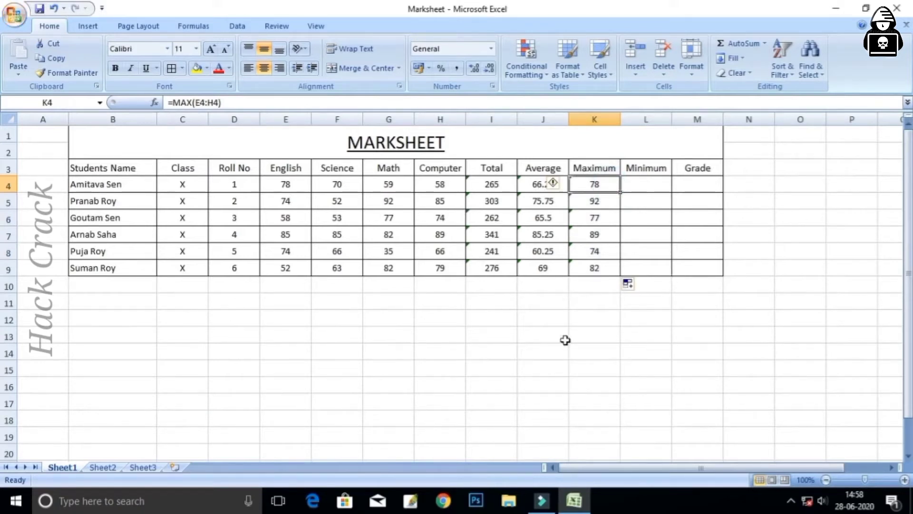
- Enter =MIN(E4:H4) in L4 and fill it to L9, giving 58, 52, 53, 82, 35, 52
left_click(640, 183)
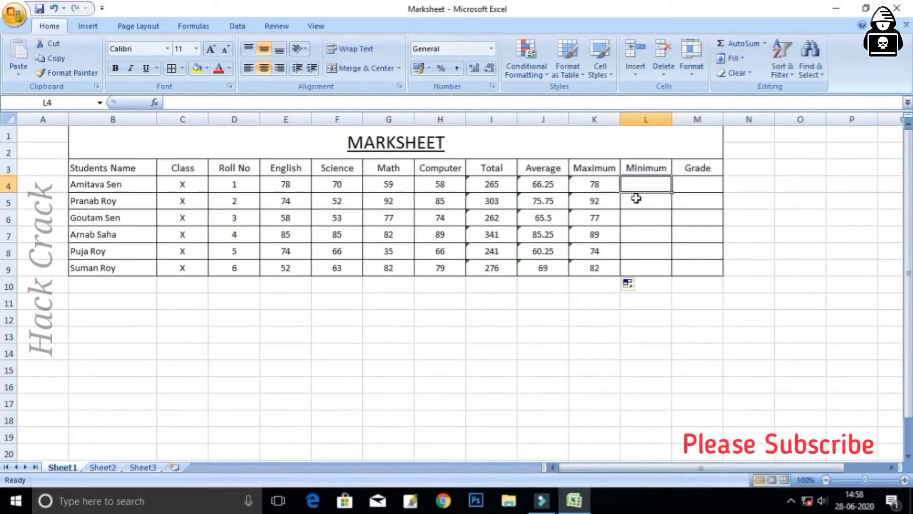
type("=M")
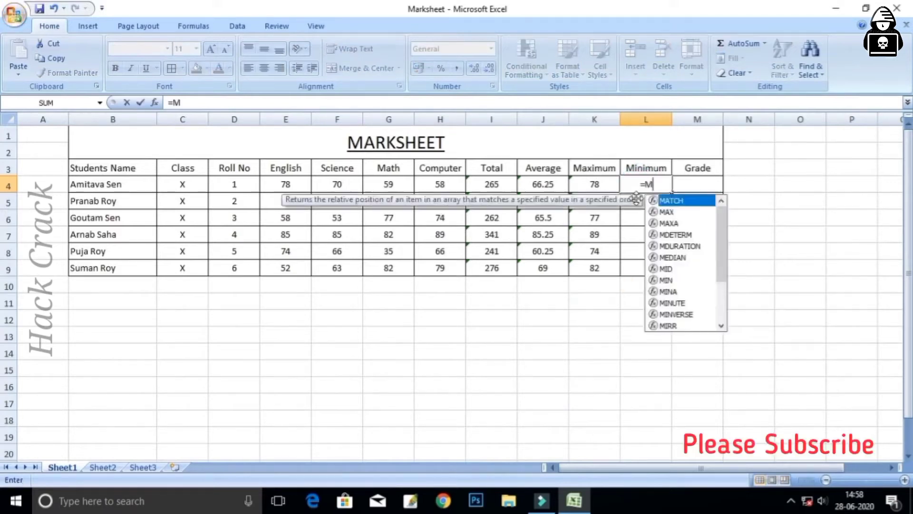
type("IN")
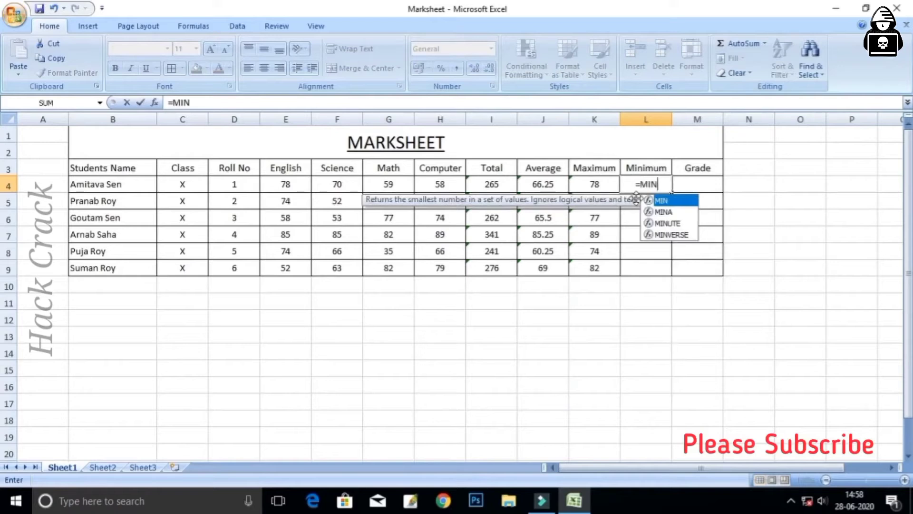
type("(")
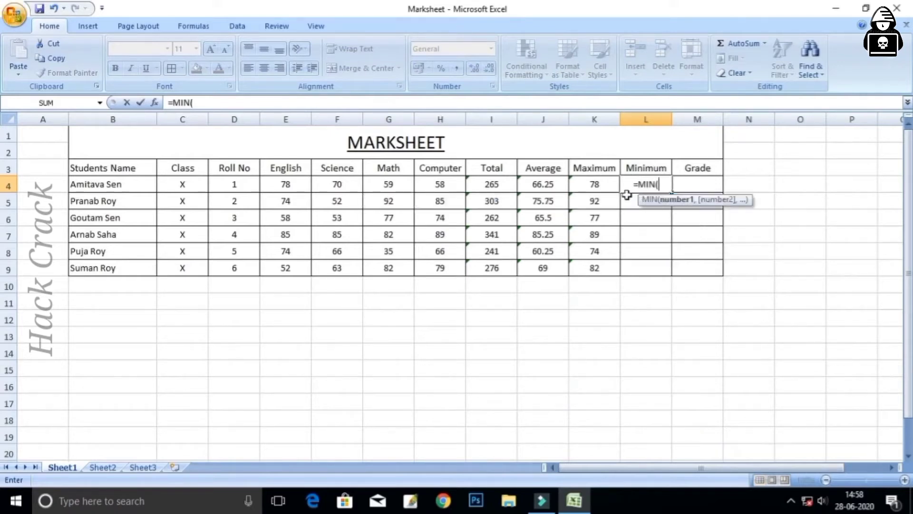
left_click_drag(286, 184, 434, 184)
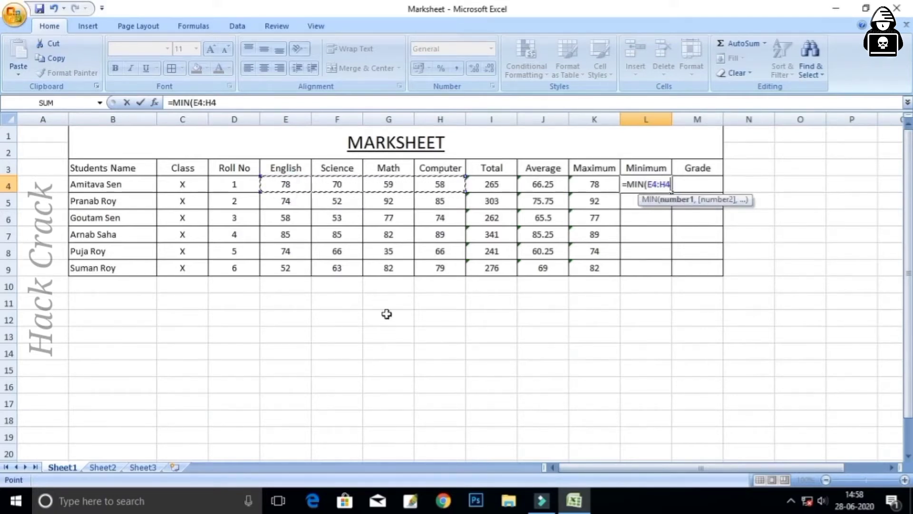
type(")")
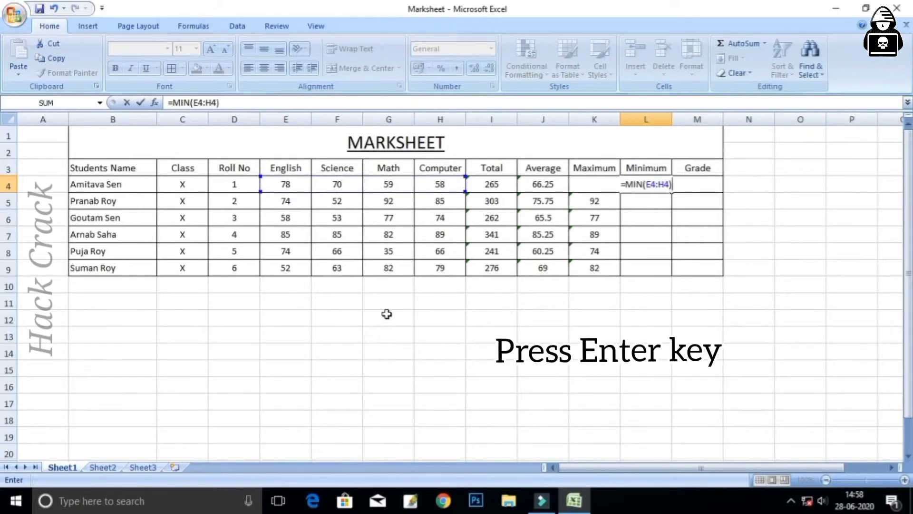
key("Return")
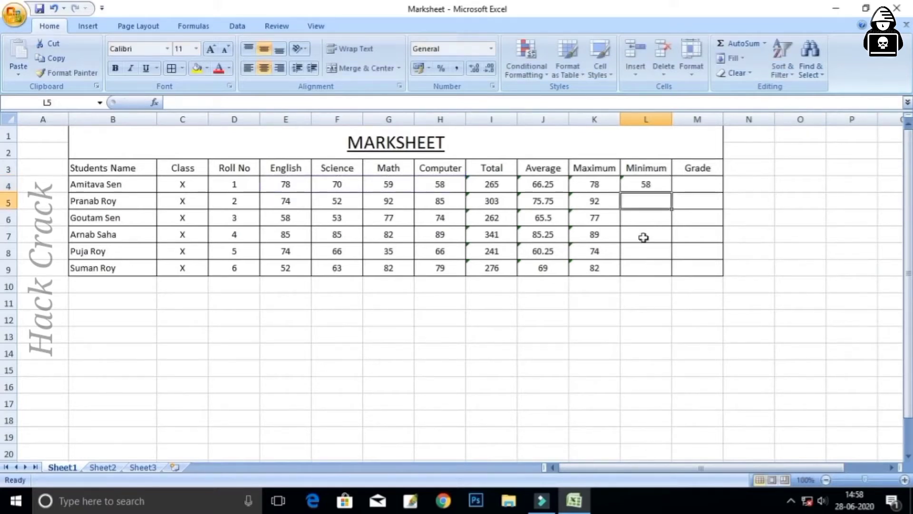
left_click(639, 184)
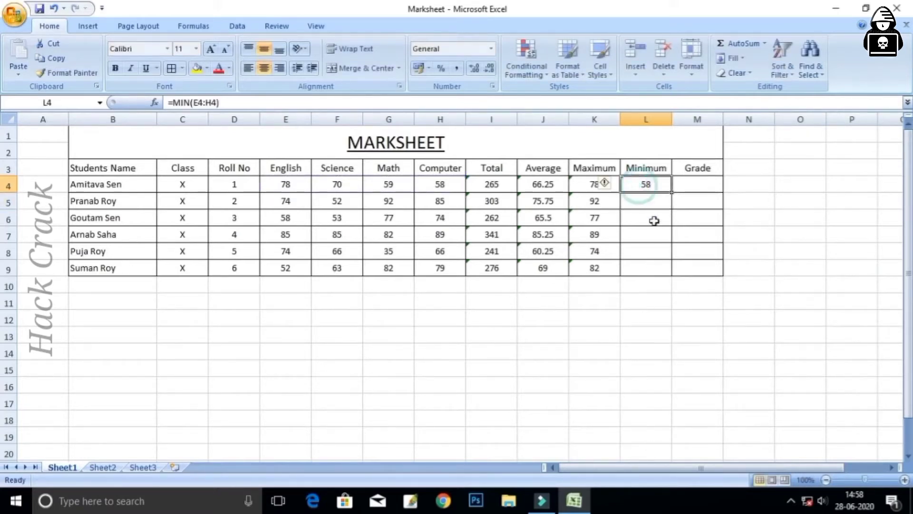
left_click(440, 186)
left_click(636, 189)
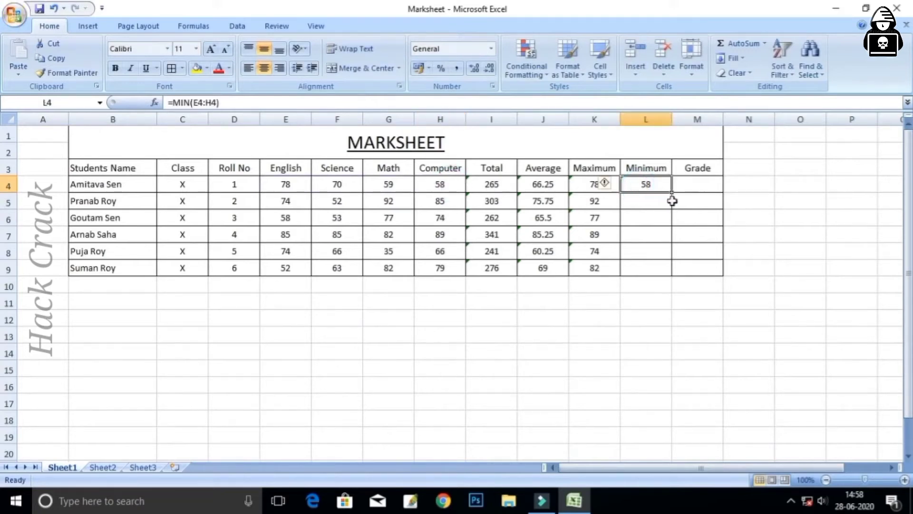
left_click_drag(673, 192, 672, 277)
left_click(644, 315)
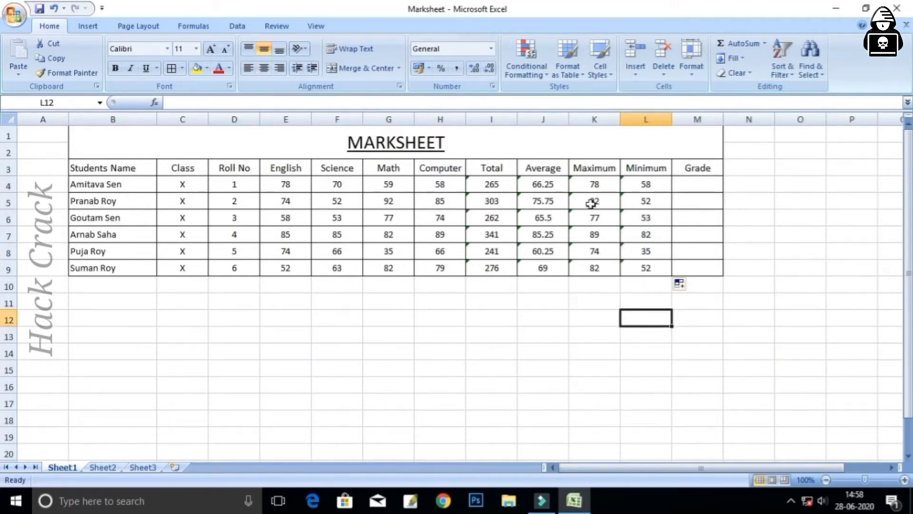
left_click(597, 181)
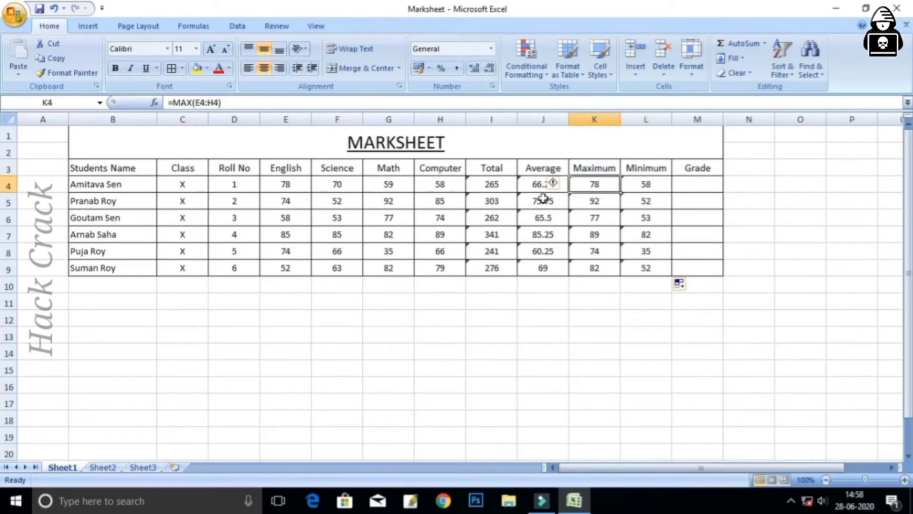
left_click(644, 185)
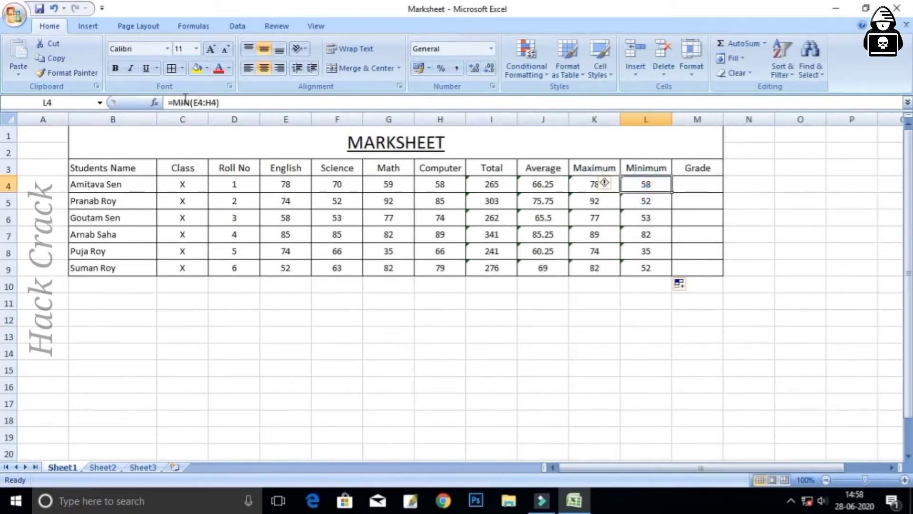
left_click(699, 185)
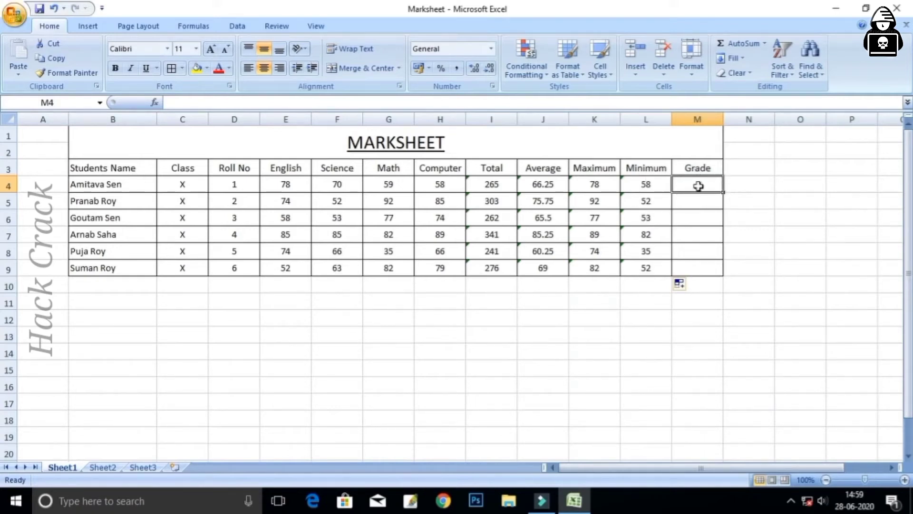
left_click_drag(697, 186, 697, 264)
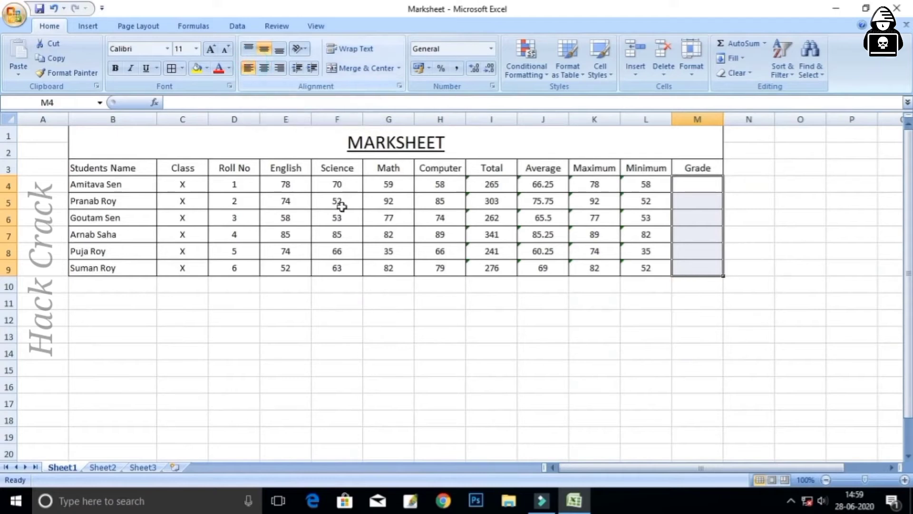
left_click(704, 189)
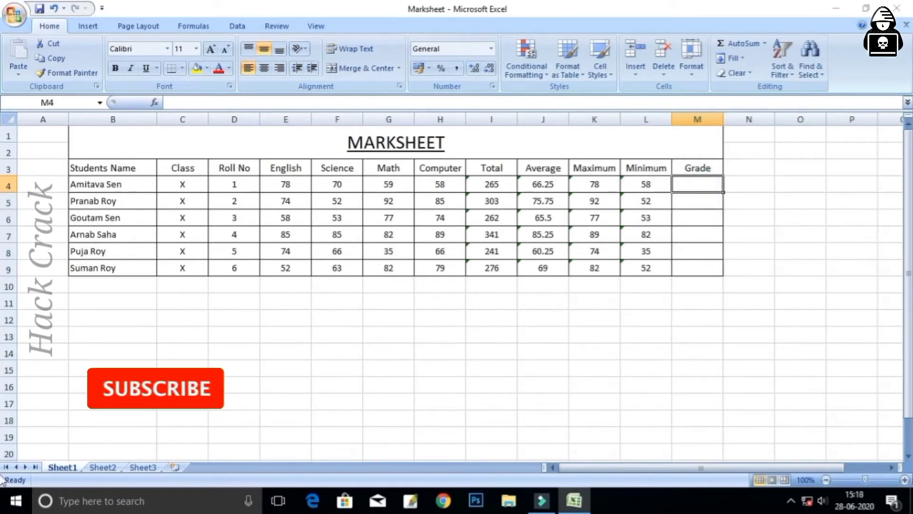
- Type M4's nested IF on J4: AA ≥90, A+ ≥80, A ≥70, B+ ≥60, B ≥50, C+ ≥40, C ≥25, D <25
left_click(905, 480)
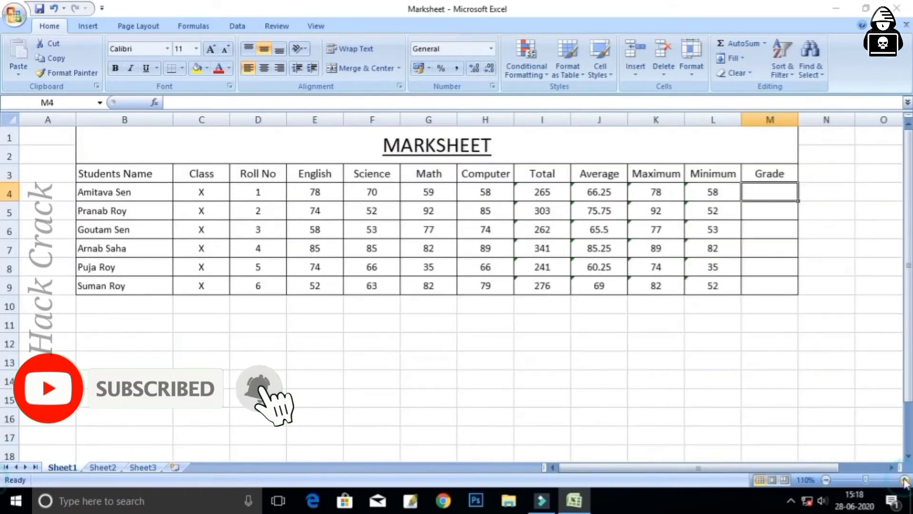
left_click(601, 193)
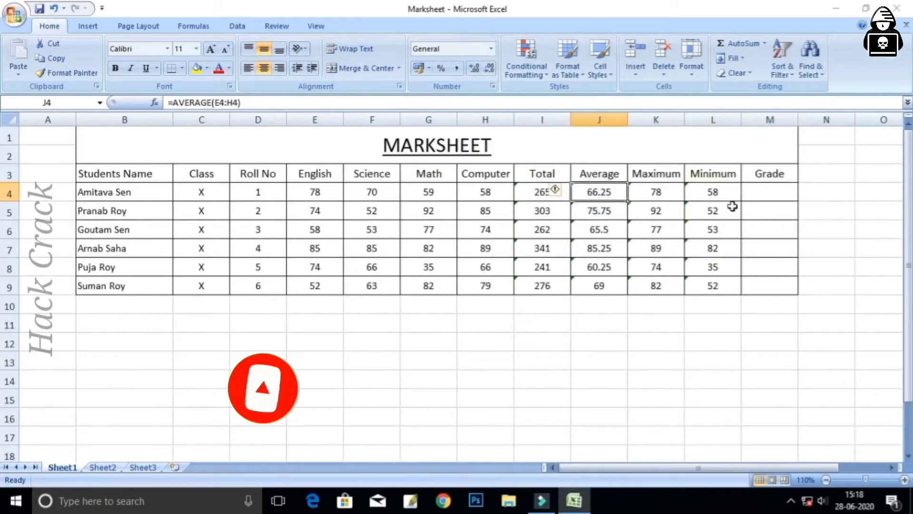
left_click(761, 193)
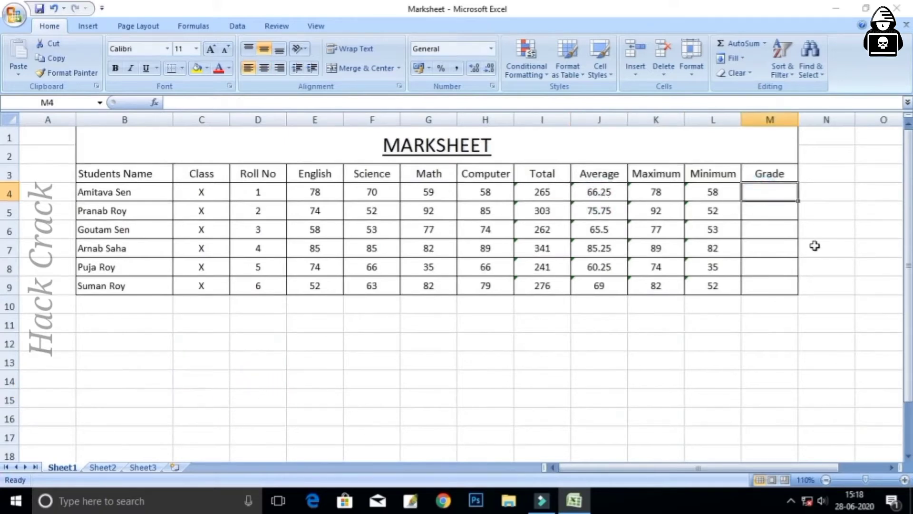
type("=")
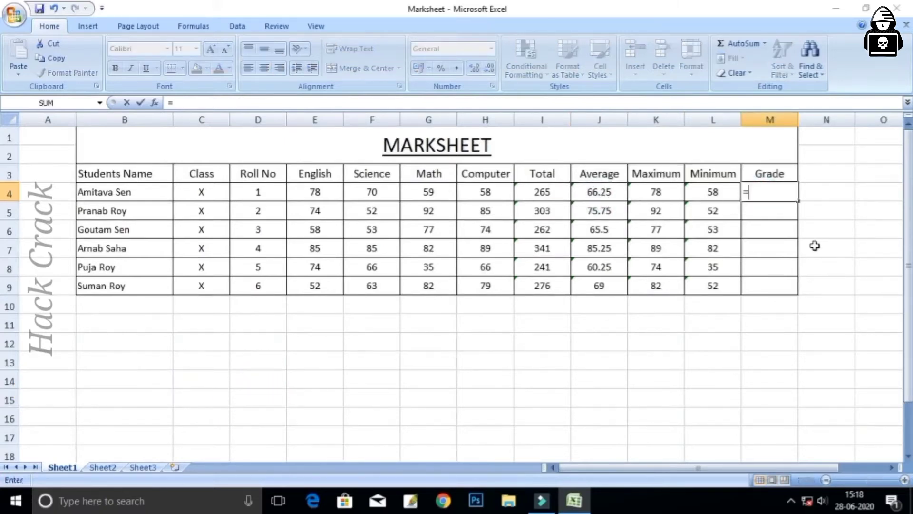
type("IF(")
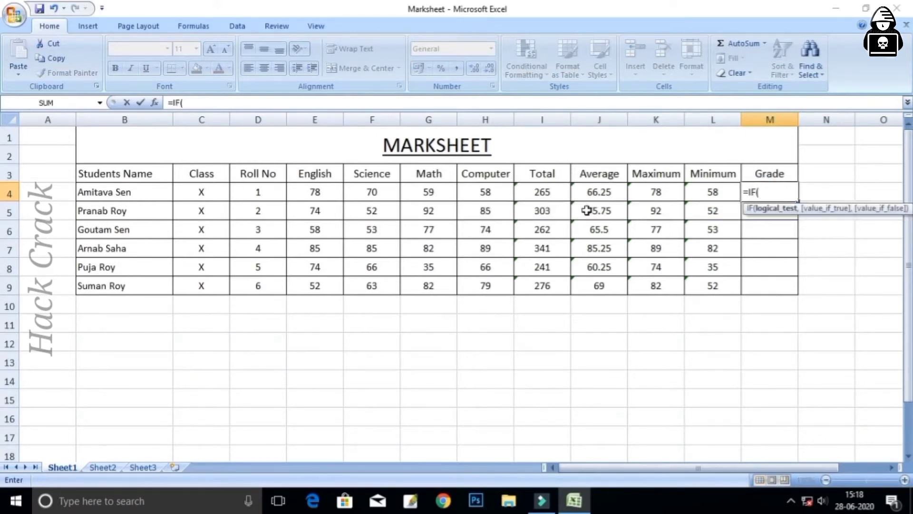
left_click(584, 195)
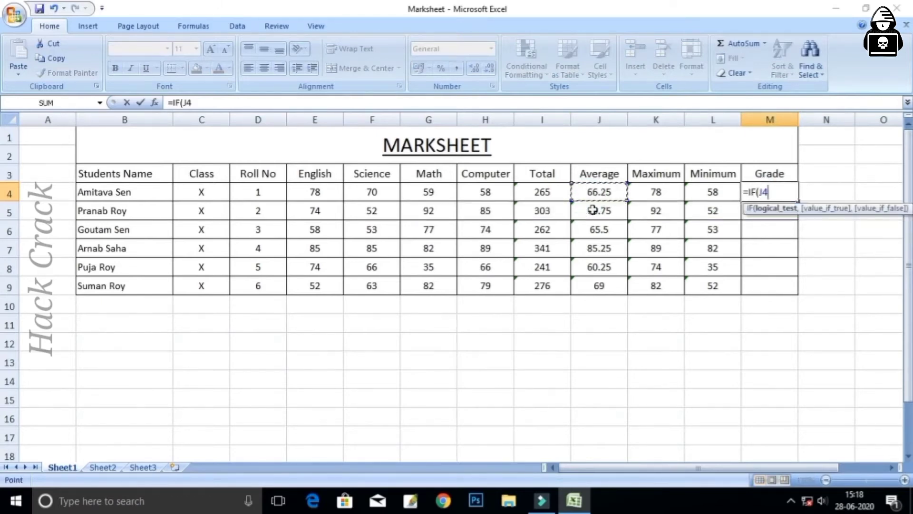
type(">=")
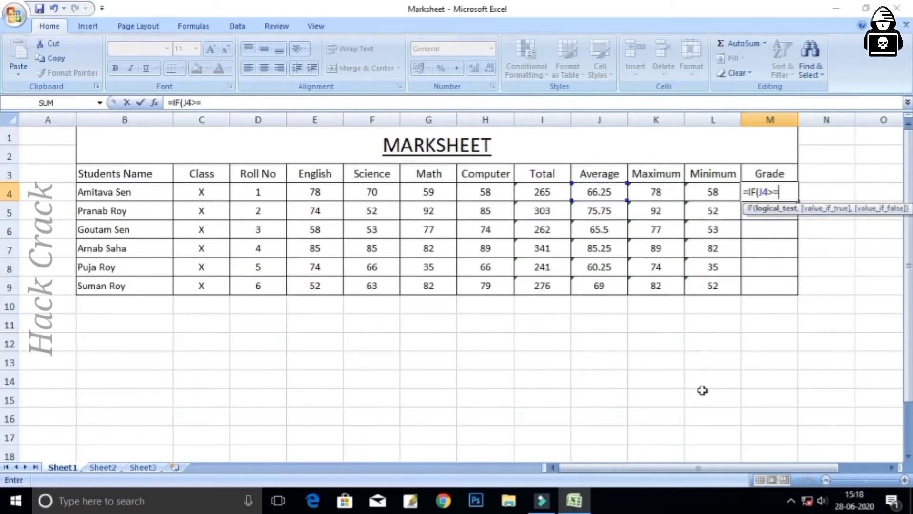
type("90,")
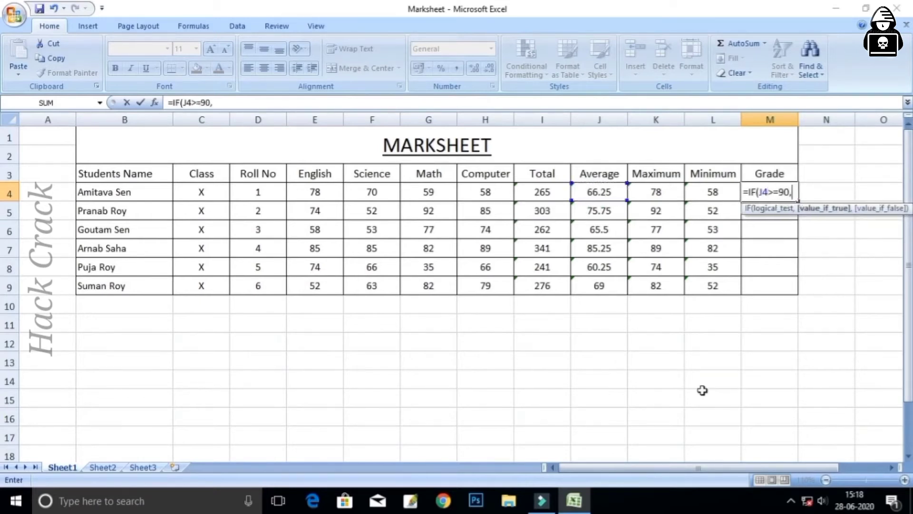
type("\"AA\",")
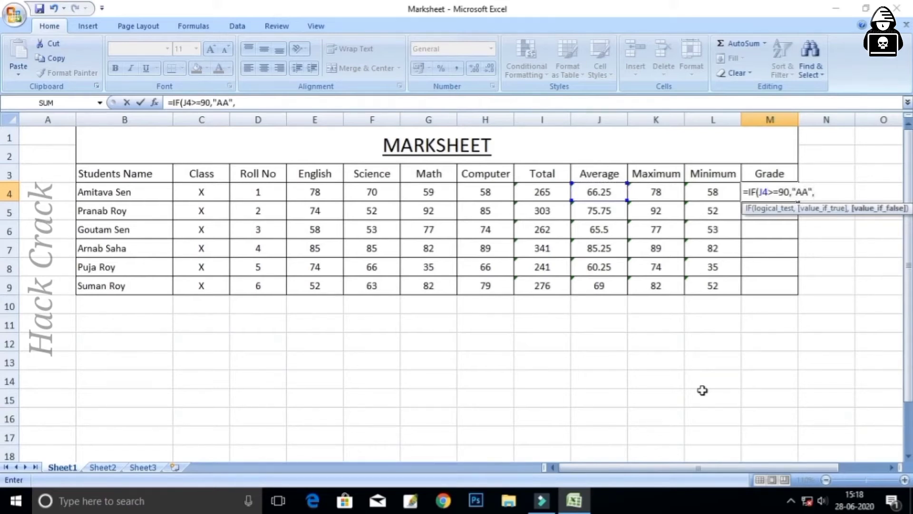
type("IF")
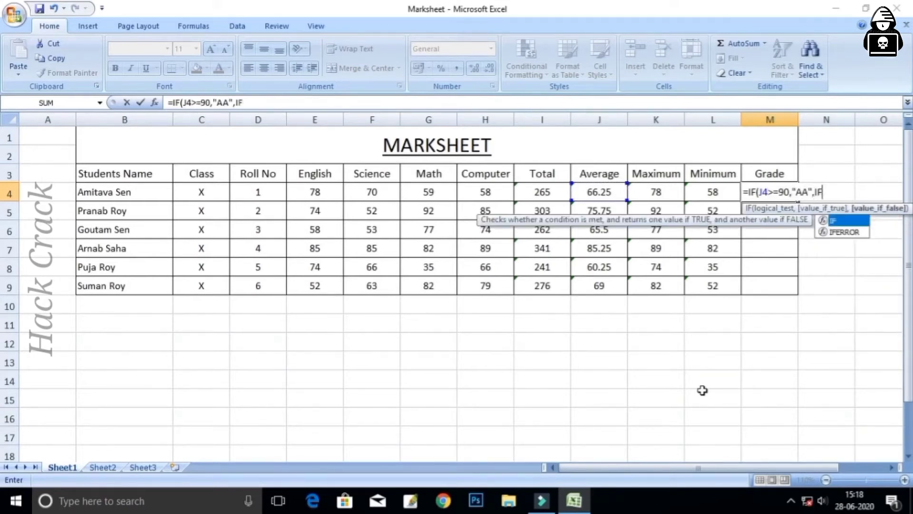
type("(")
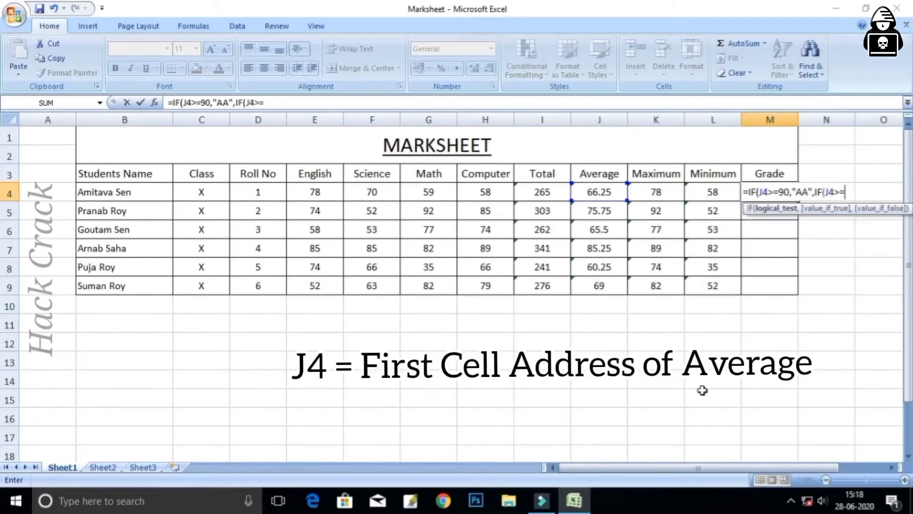
type(",\"A+")
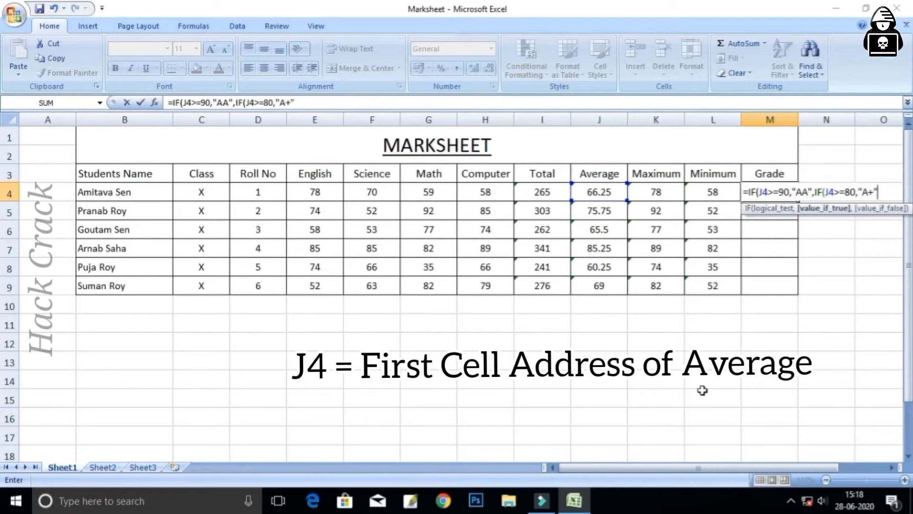
type(",")
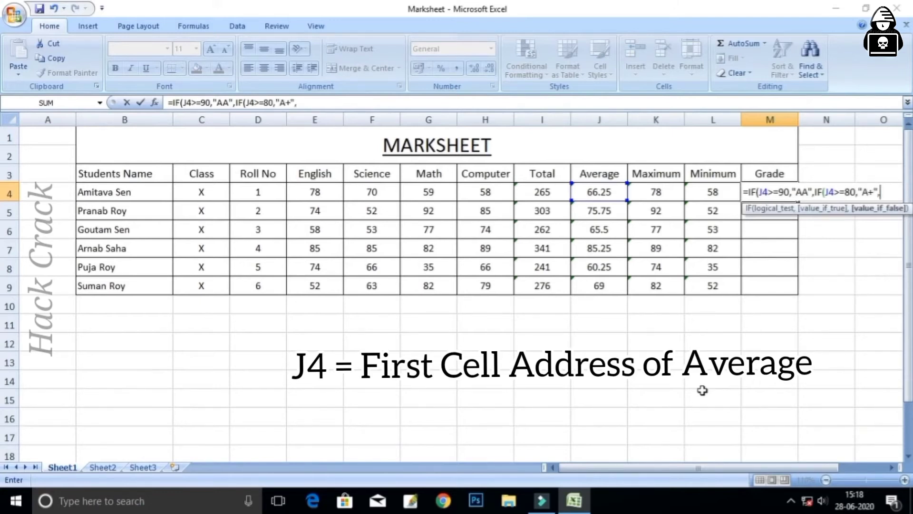
type("IF")
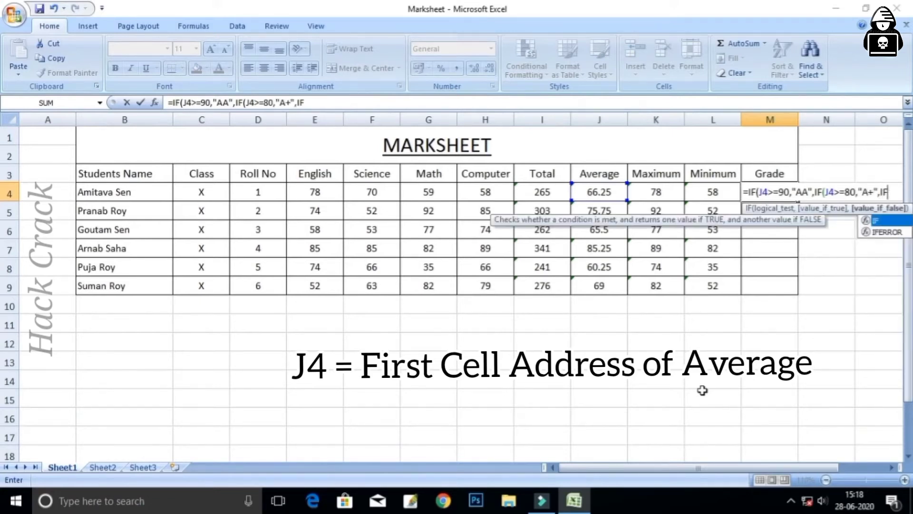
type("(J")
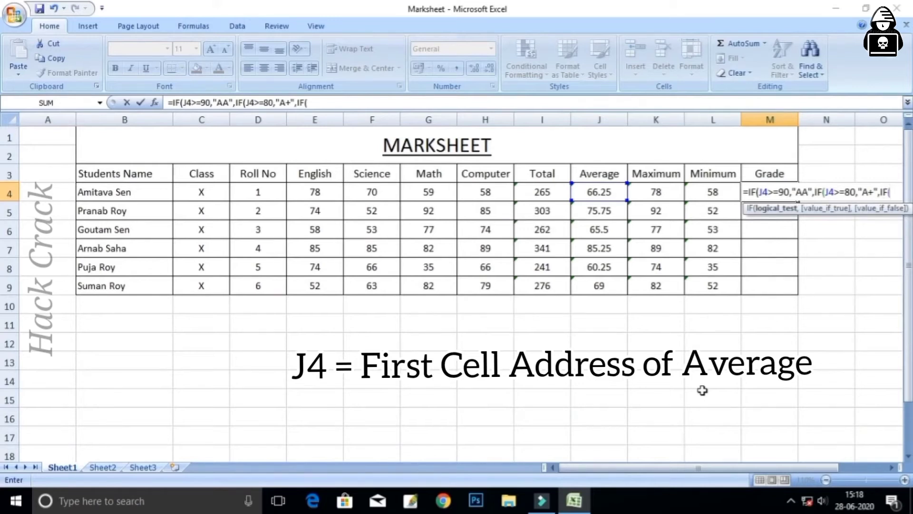
type("4")
type(">=")
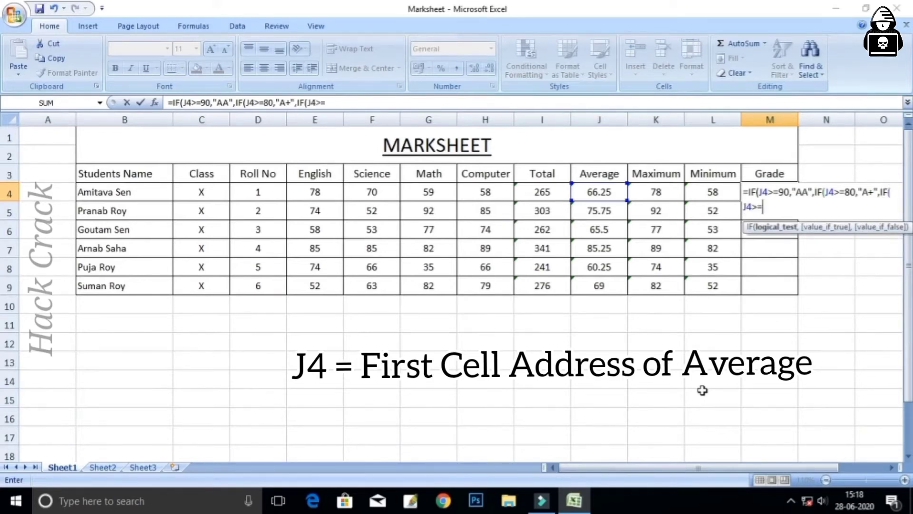
type("70,")
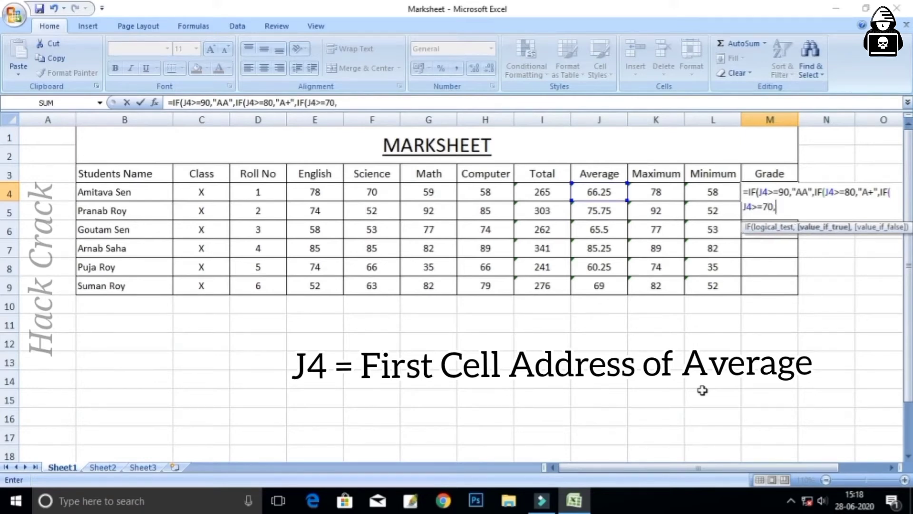
type("\"A\"")
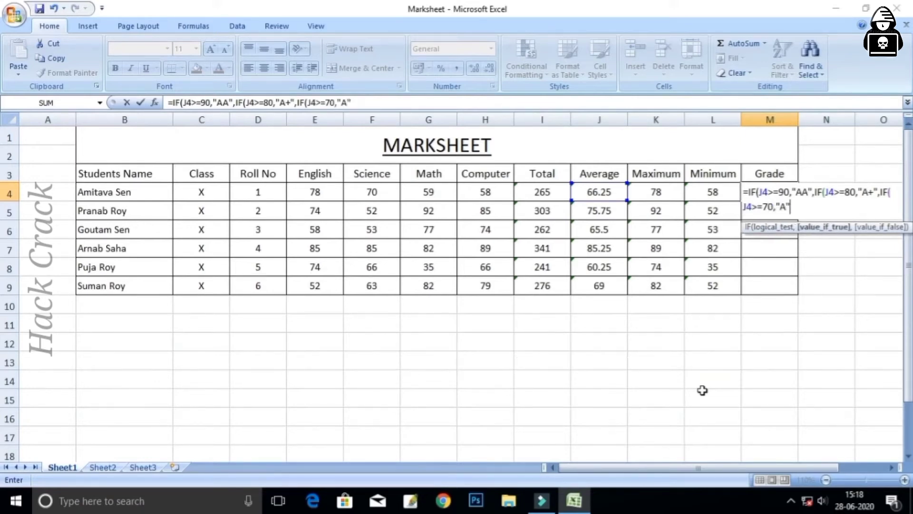
type(",I")
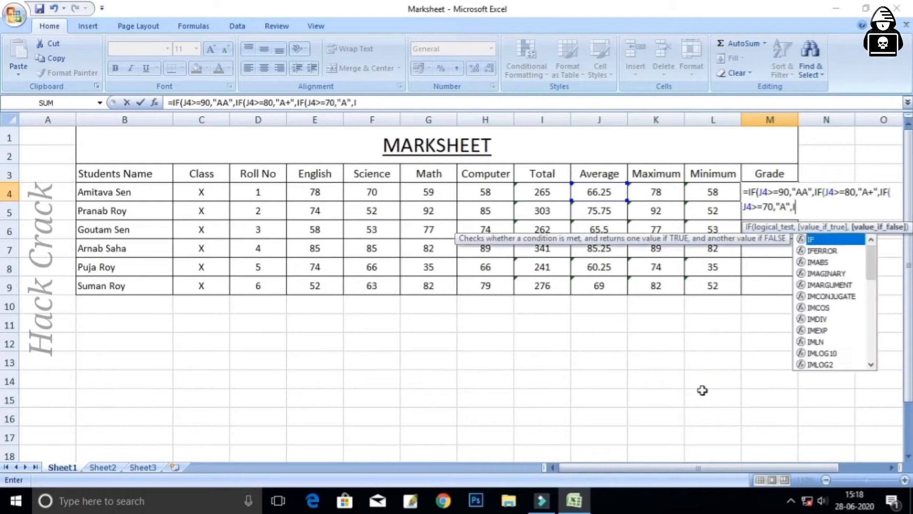
type("F(")
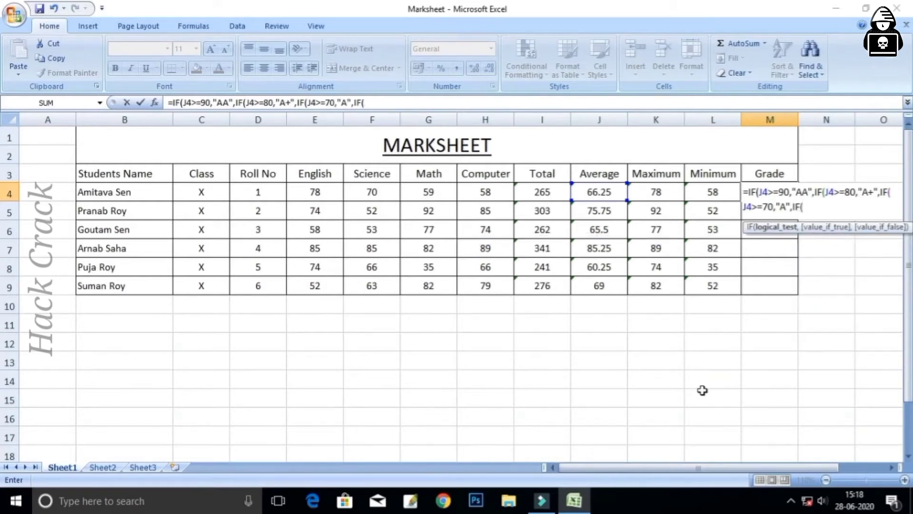
type("J4")
type(">=")
type("60")
type(",\"")
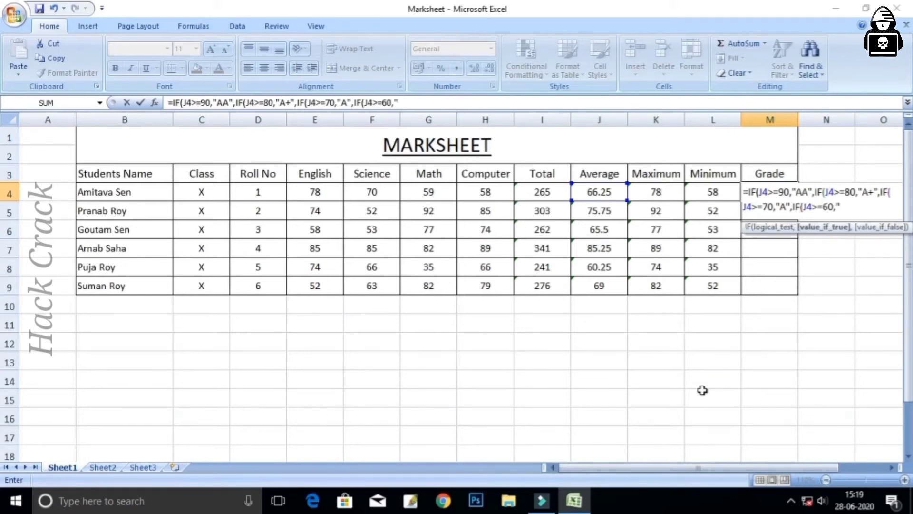
type("B")
type("+\"")
type(",IF")
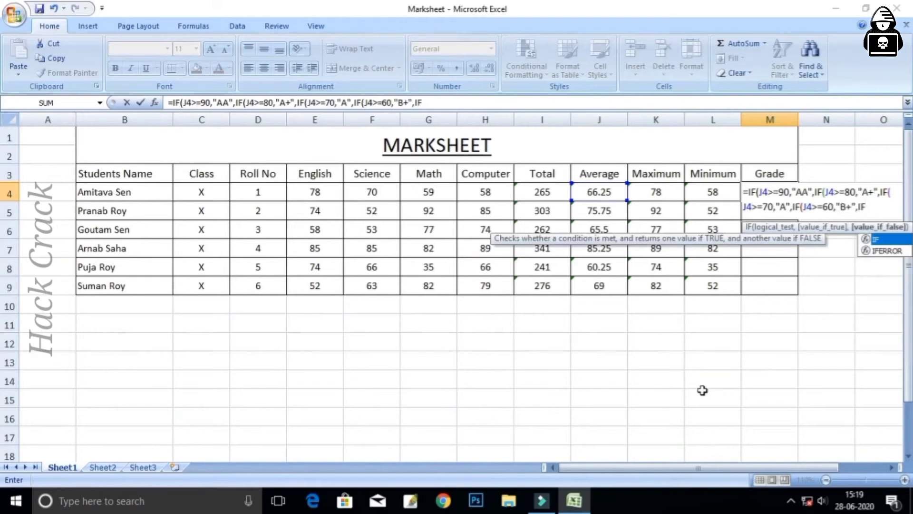
type("(J")
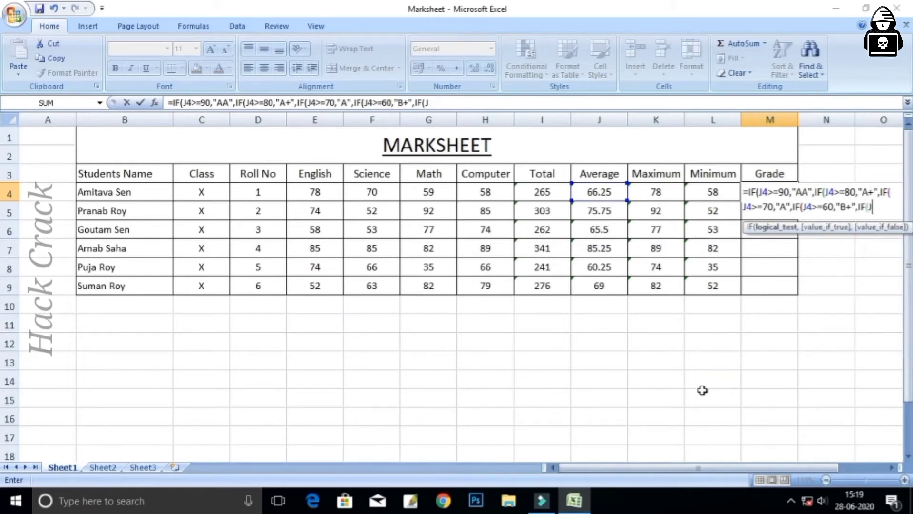
type("4>")
type("=50")
type(",\"")
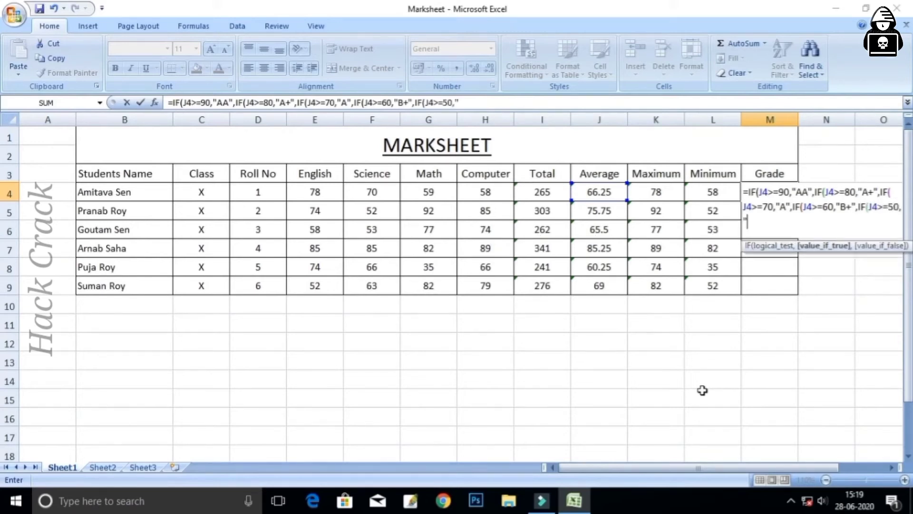
type("B\"")
type(",IF")
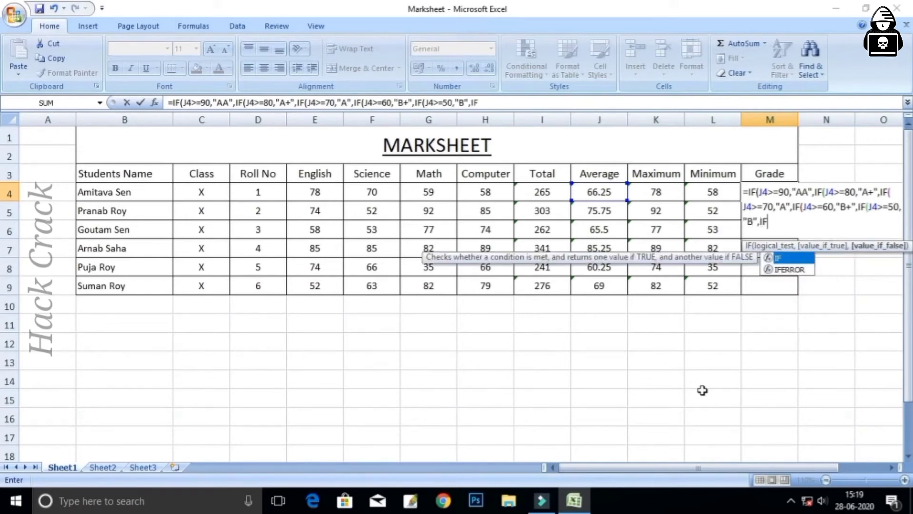
type("(")
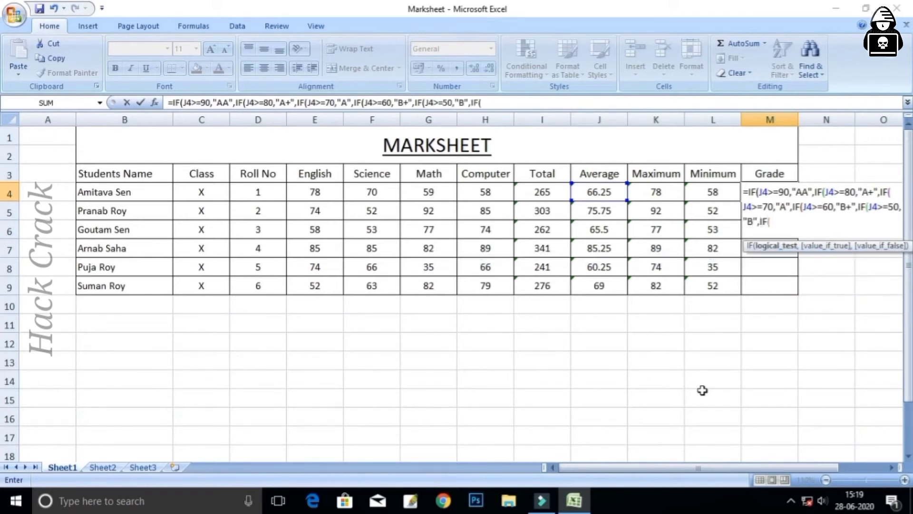
type("J4>")
type("=")
type("40,\"")
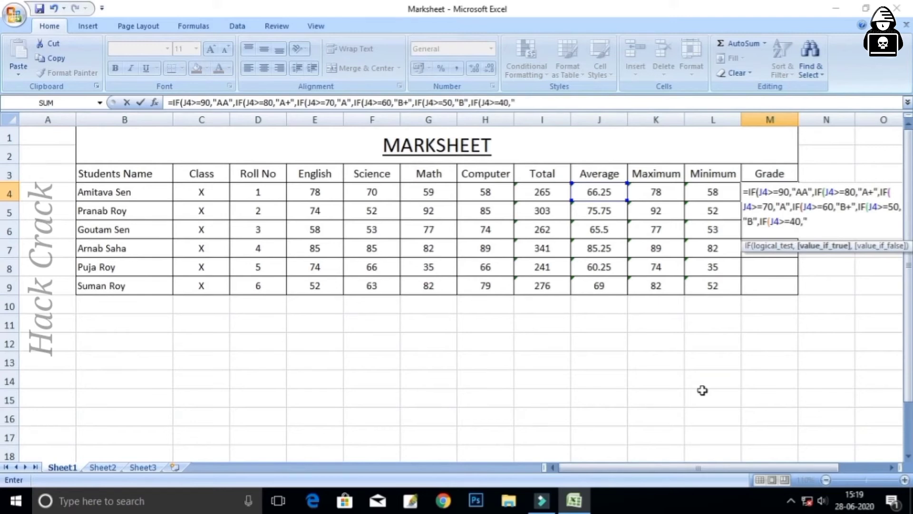
type("C")
type("+")
type("\"")
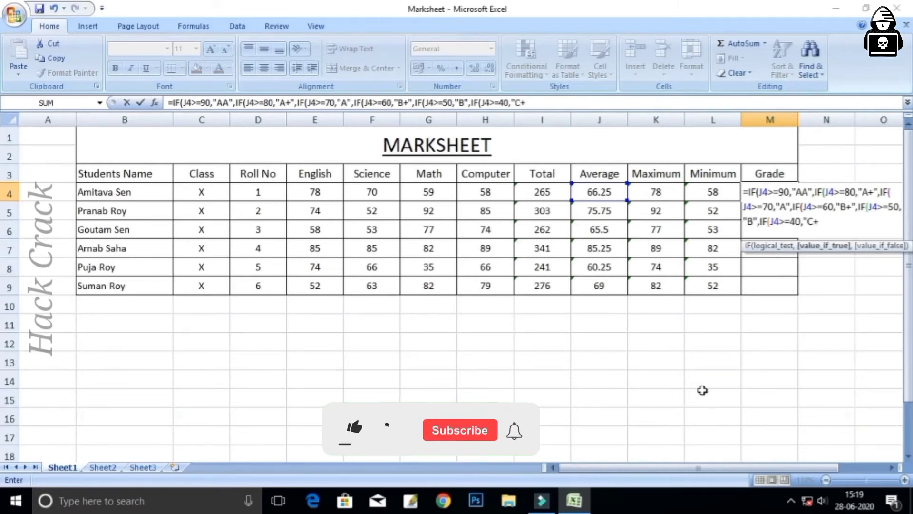
type(",")
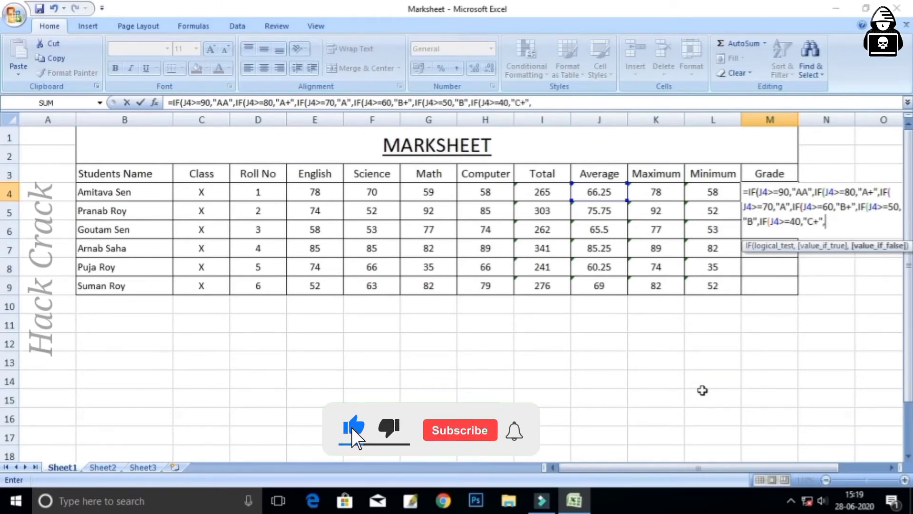
type("IF")
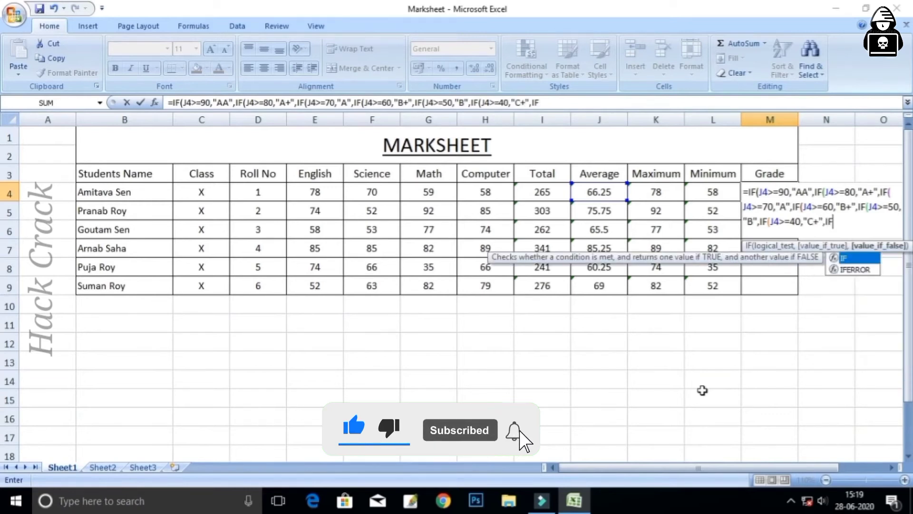
type("(J4")
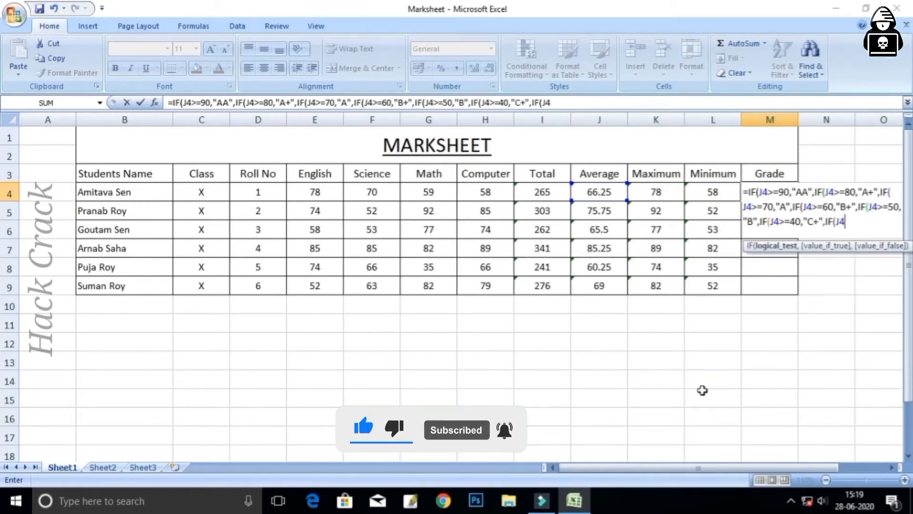
type(">=")
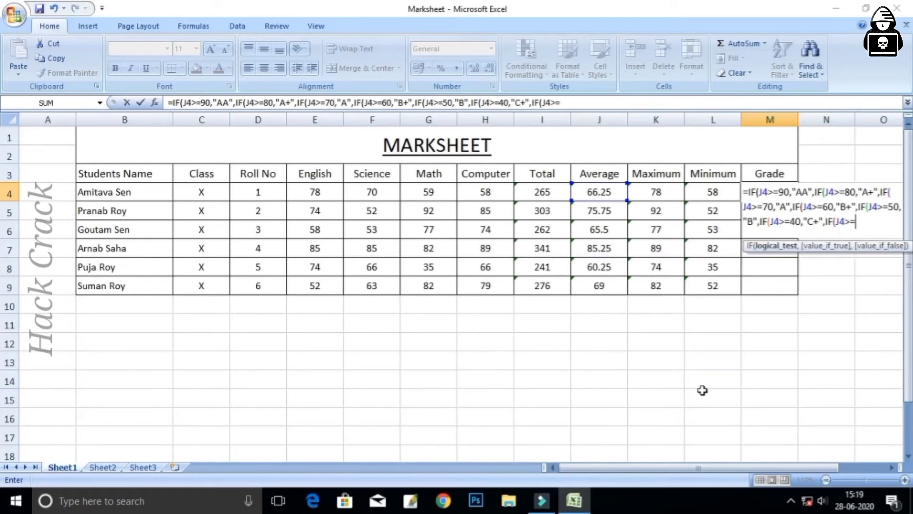
type("25")
type(",\"C\"")
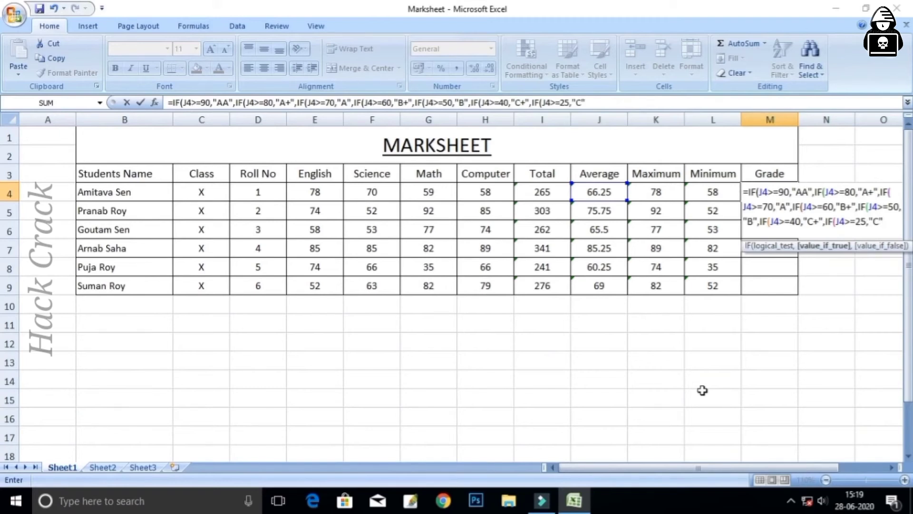
type(",IF")
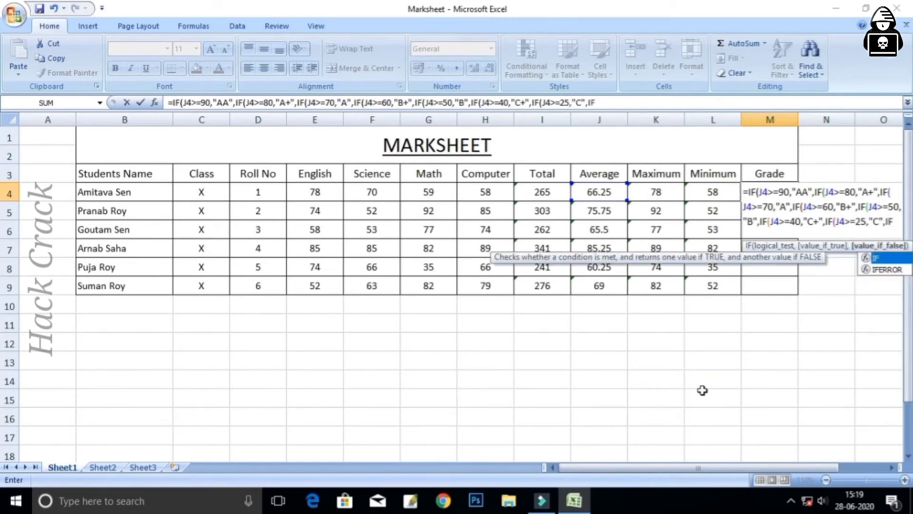
type("(J4")
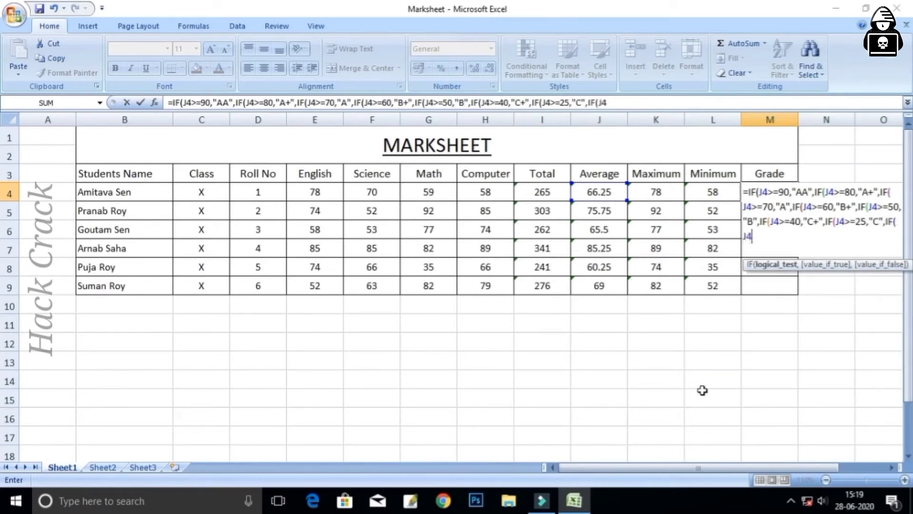
type("<")
type("25")
type(",\"")
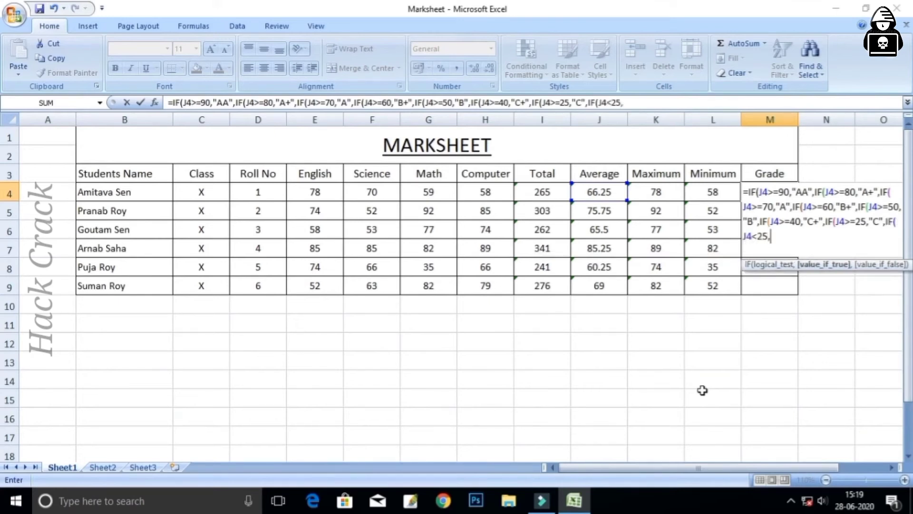
type("D")
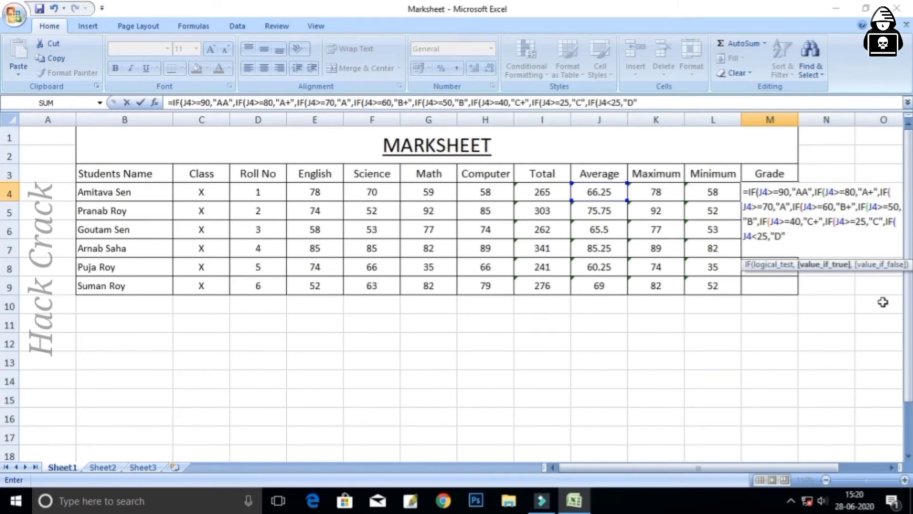
- Close the nested IF's parentheses and commit it so M4 shows grade B+
type(")))")
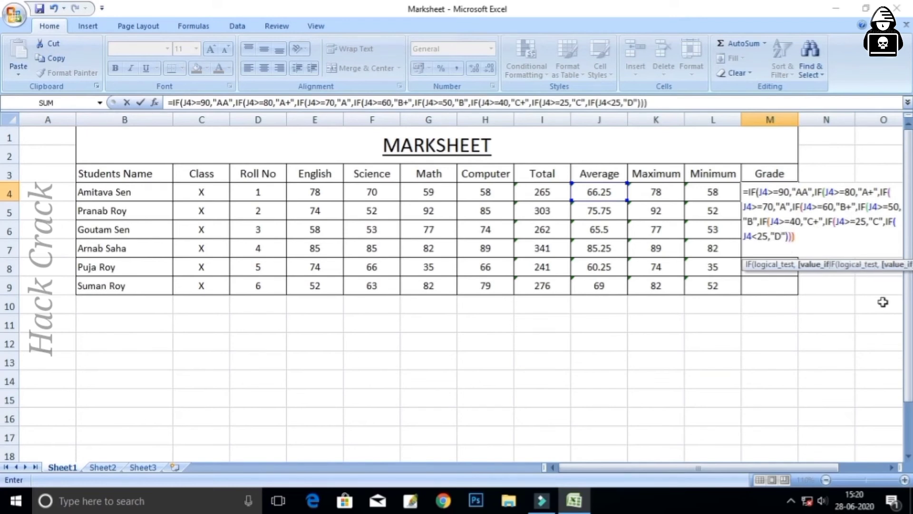
type(")))")
type("))")
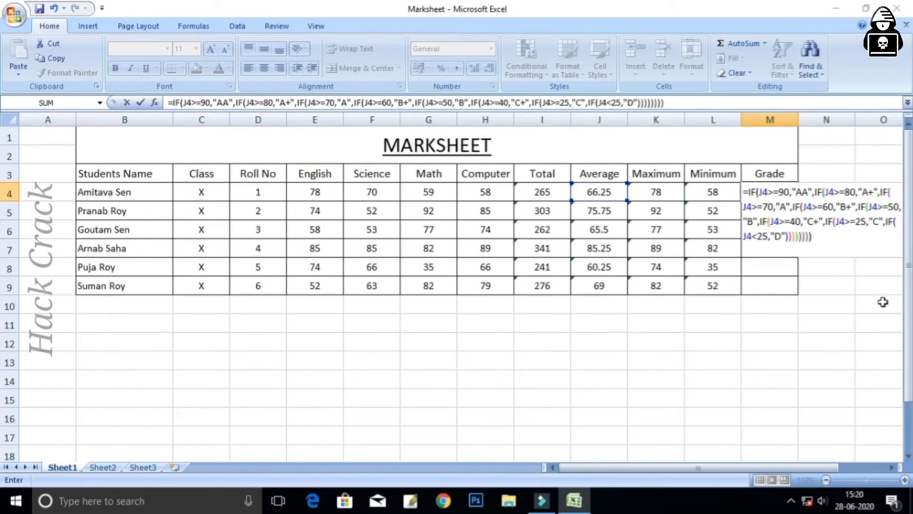
key("Return")
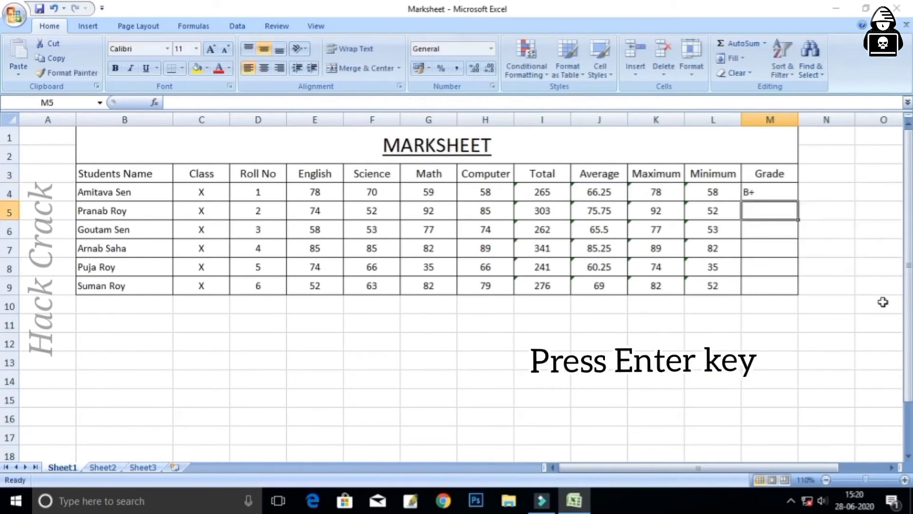
- Fill the grade formula from M4 down to M9 and center the grades (B+, A, B+, A+, B+, B+)
left_click(765, 190)
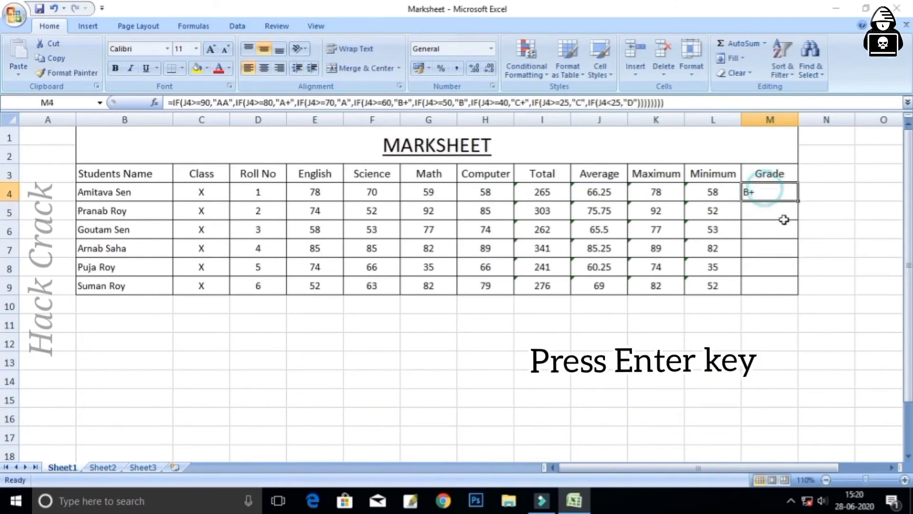
left_click_drag(798, 201, 793, 292)
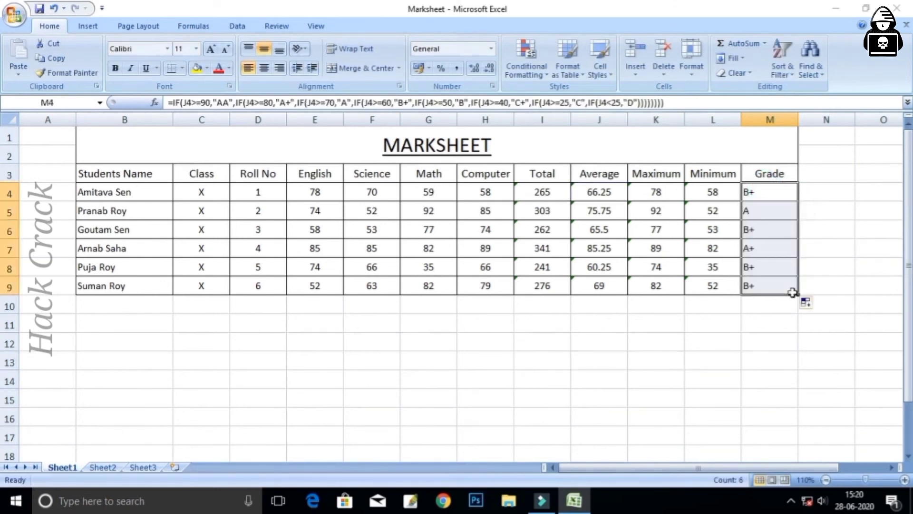
left_click(270, 69)
left_click(485, 361)
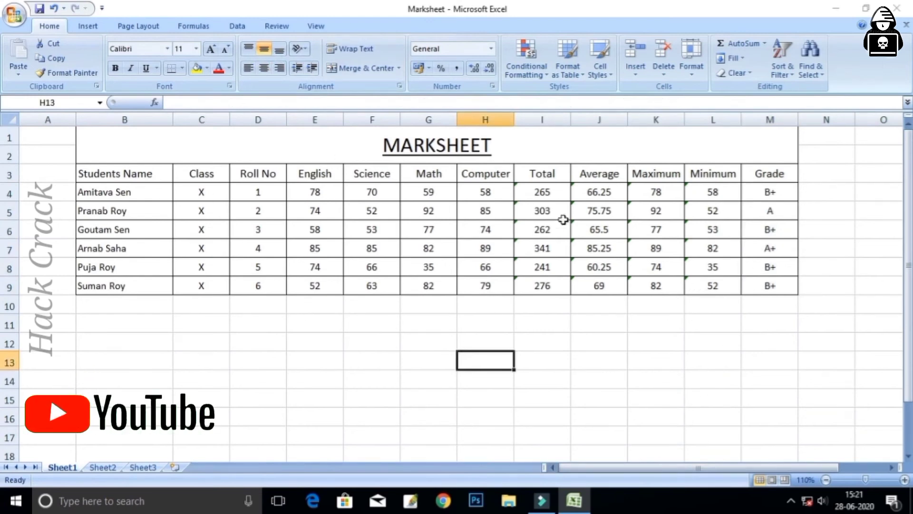
left_click(538, 197)
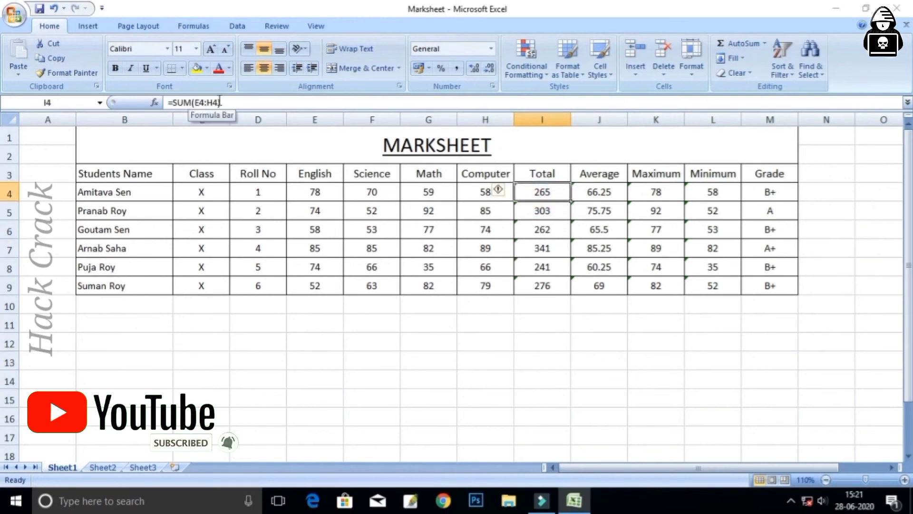
left_click(614, 193)
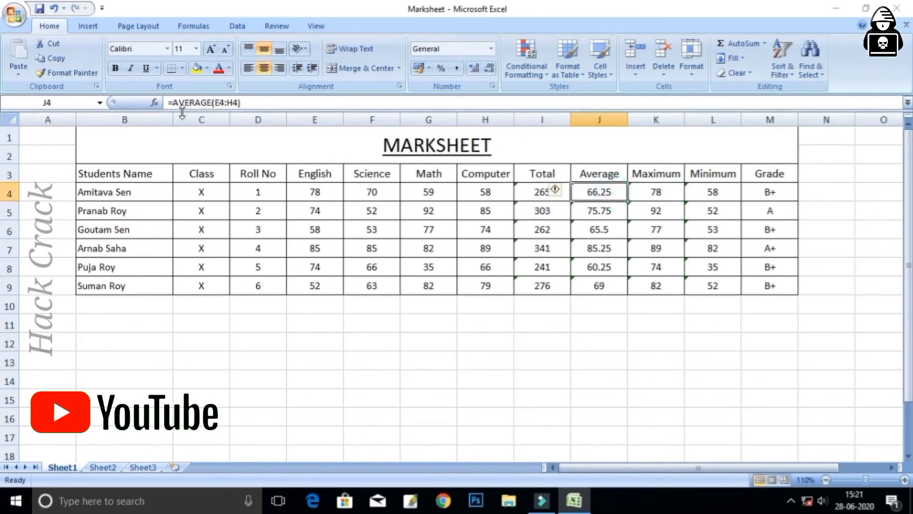
left_click(648, 196)
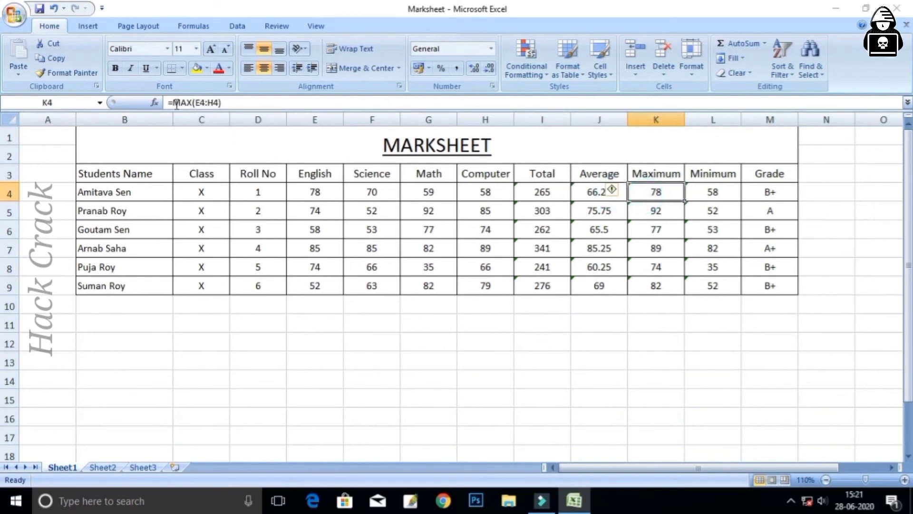
left_click(700, 193)
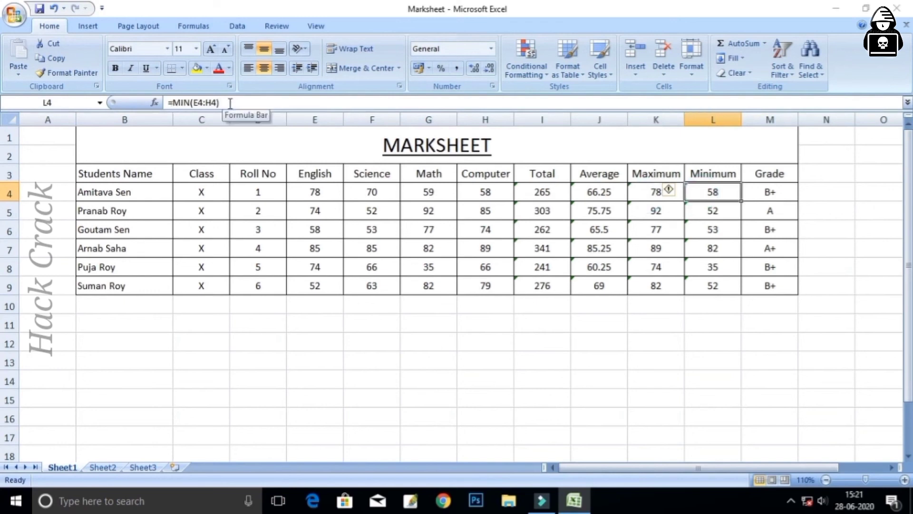
left_click(770, 196)
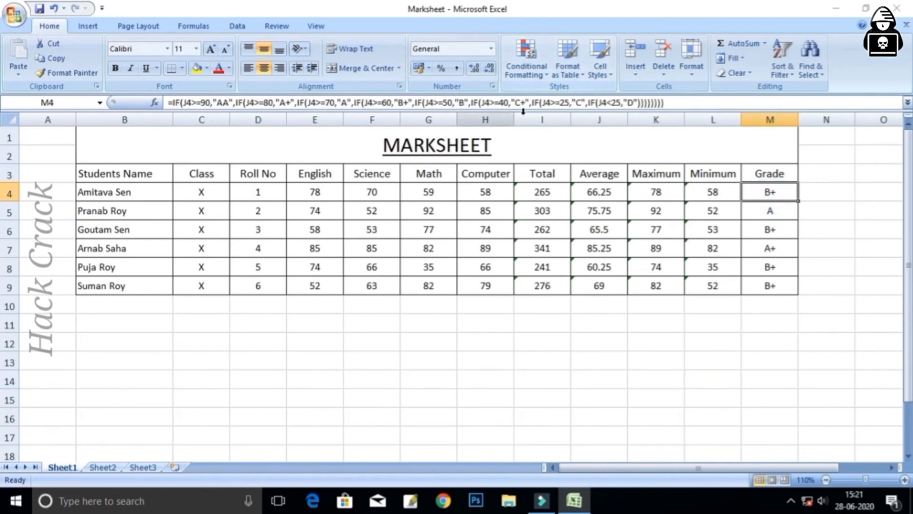
left_click(533, 386)
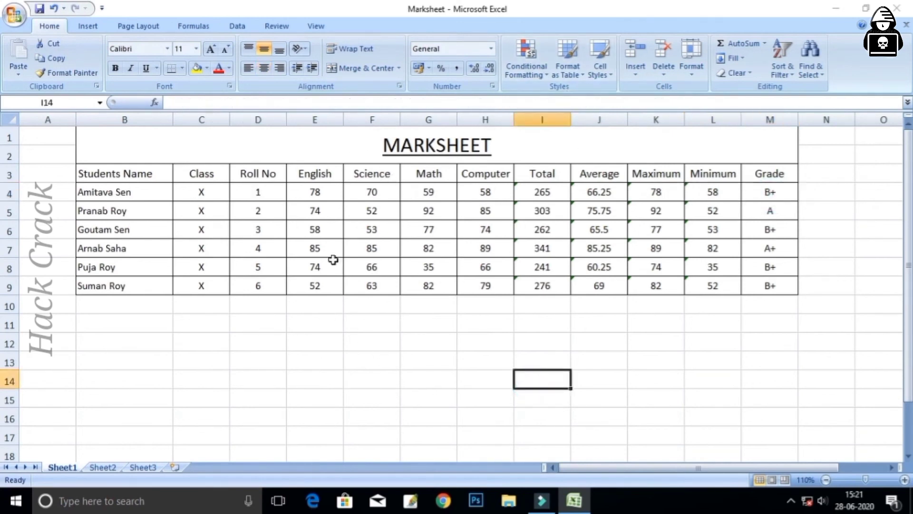
- Change the font of the merged MARKSHEET title cell B1 to Arial Black
left_click(364, 145)
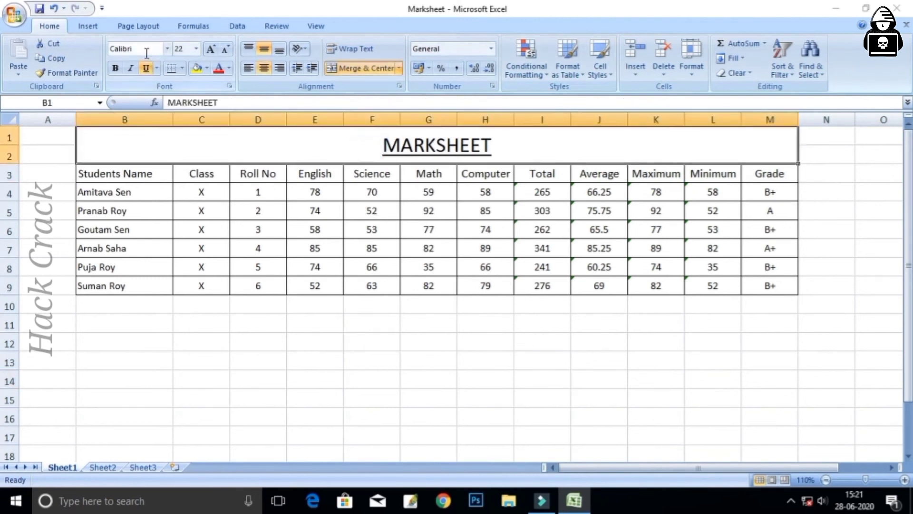
left_click(168, 49)
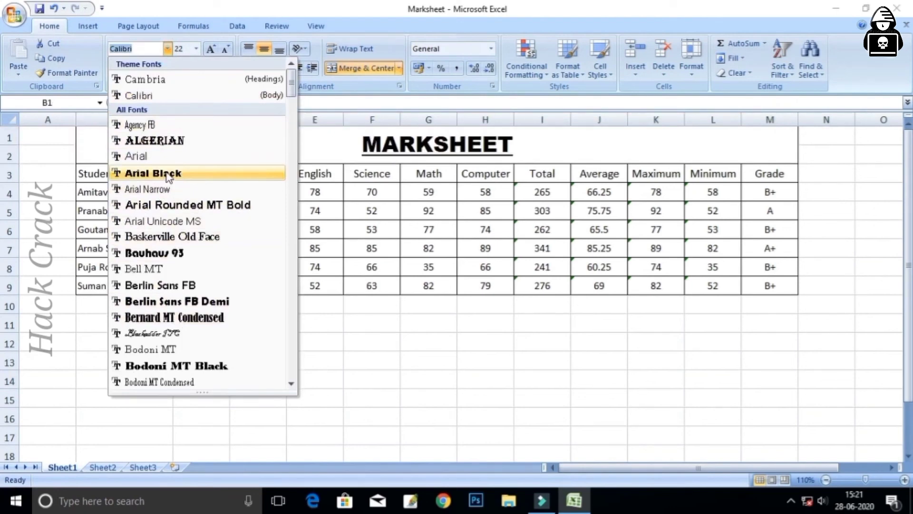
left_click(167, 174)
left_click(381, 360)
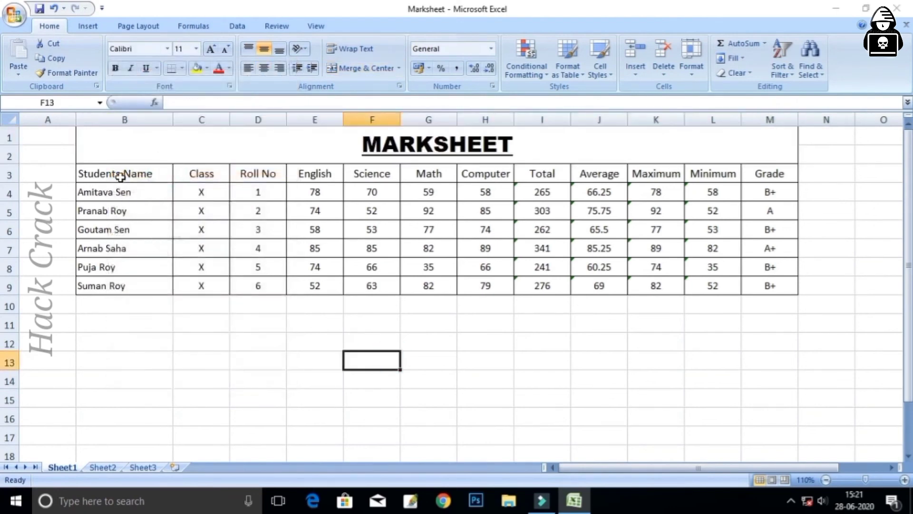
left_click_drag(120, 176, 759, 280)
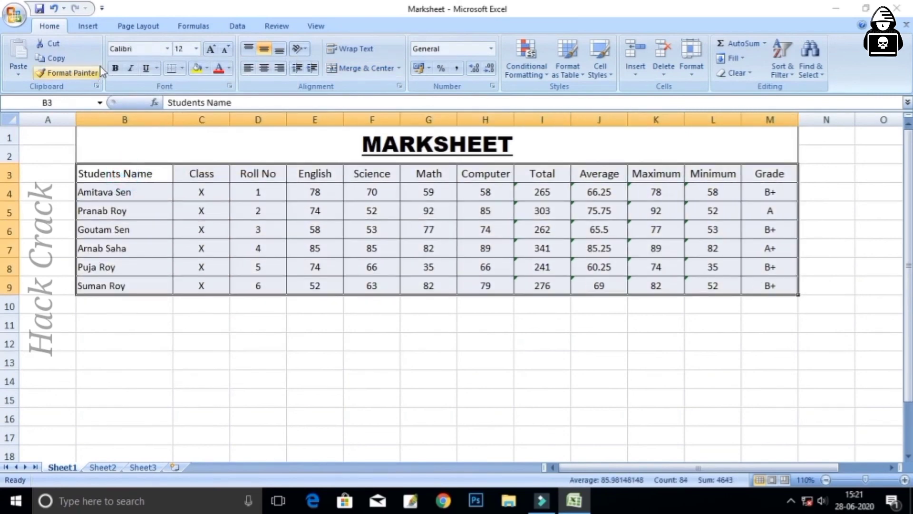
left_click(167, 48)
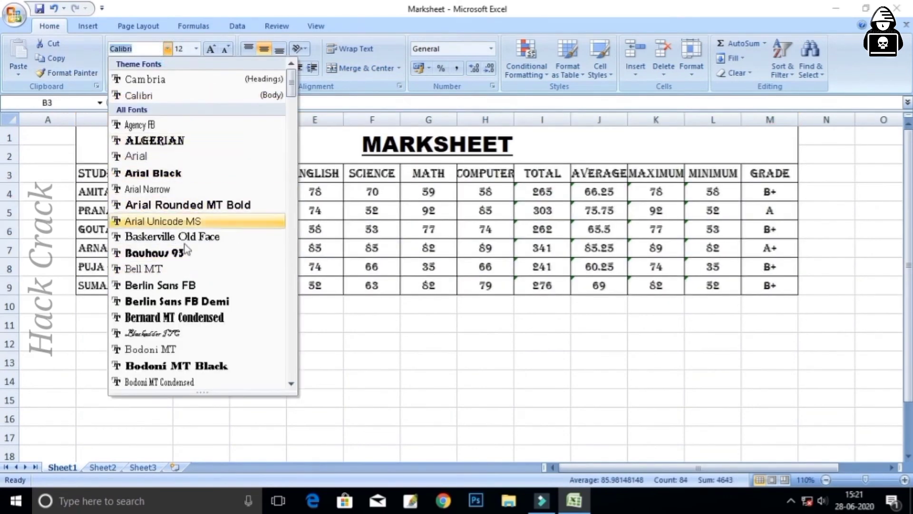
left_click(472, 375)
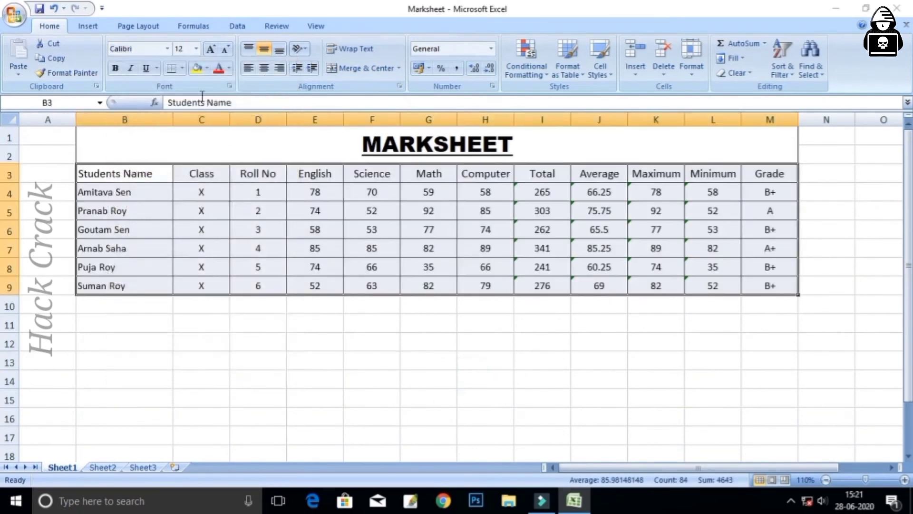
left_click(196, 49)
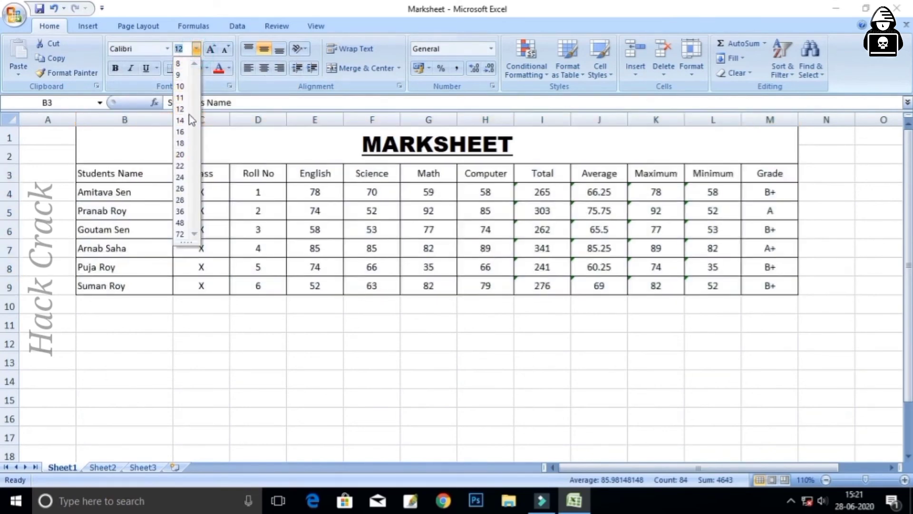
left_click(434, 378)
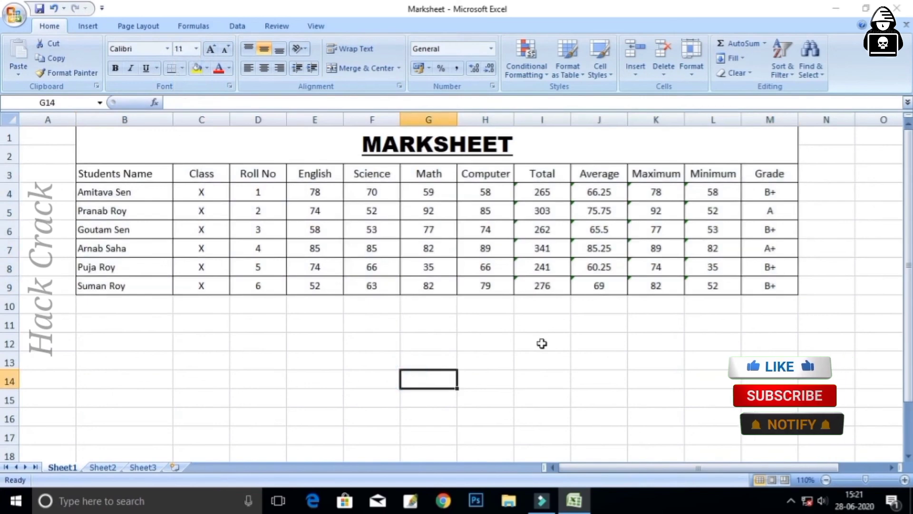